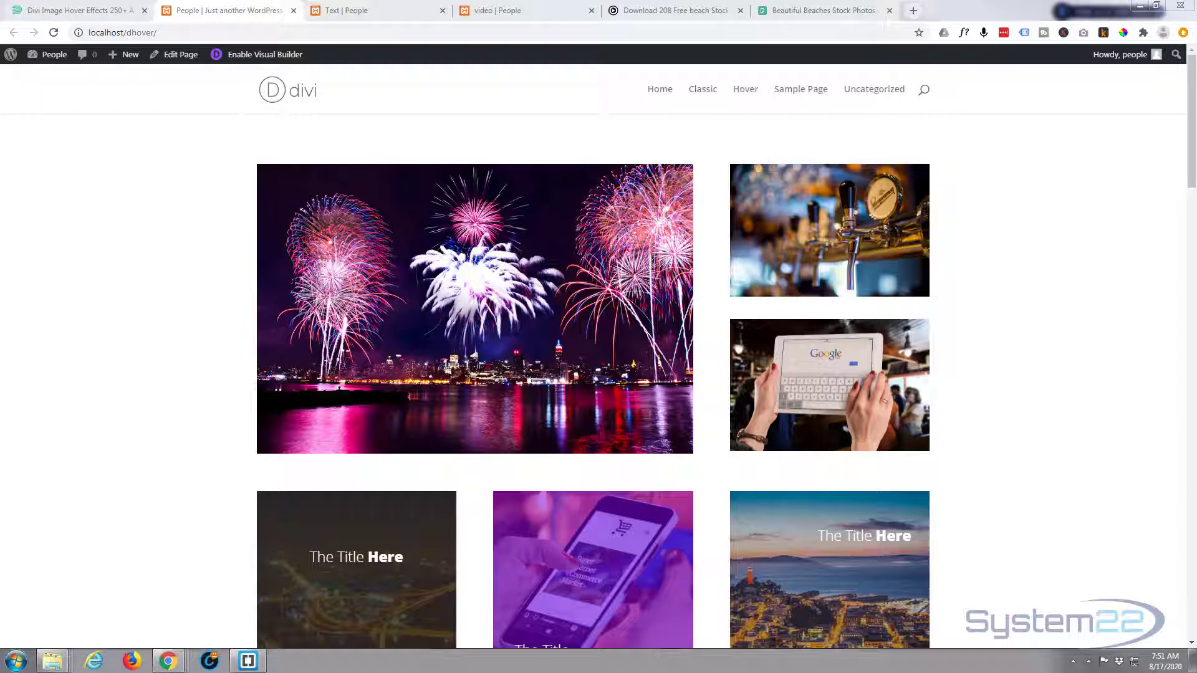
- Look through the other browser tabs to preview existing hover effects
left_click(1090, 401)
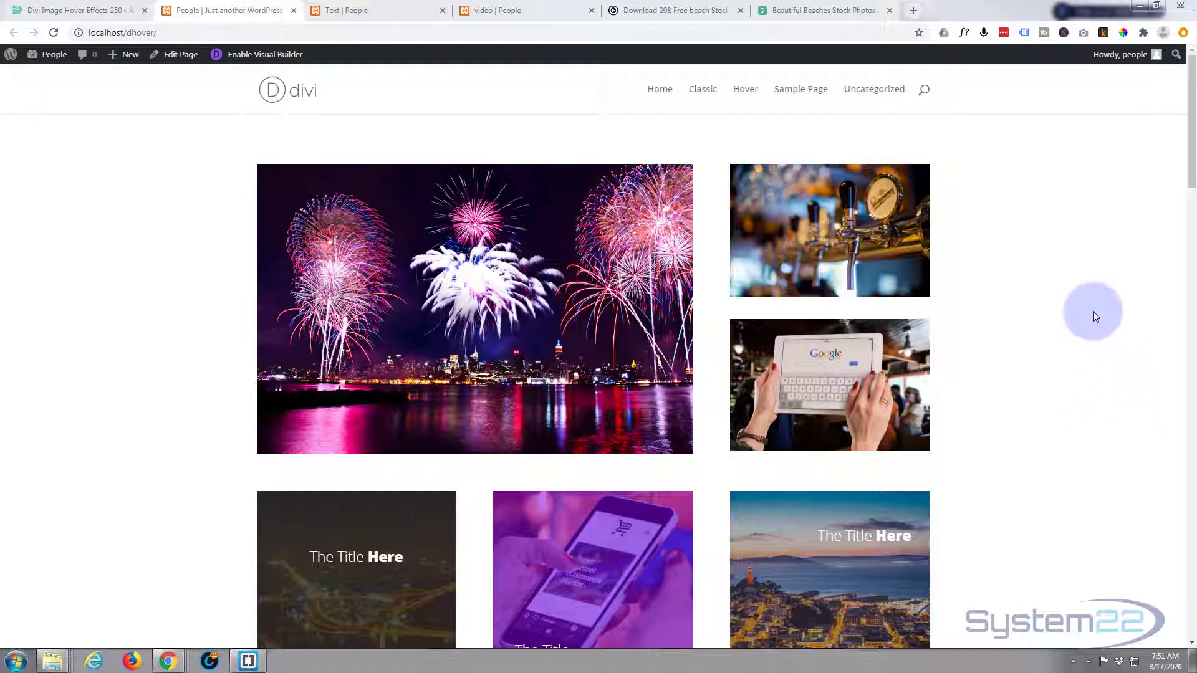
mouse_move(357, 283)
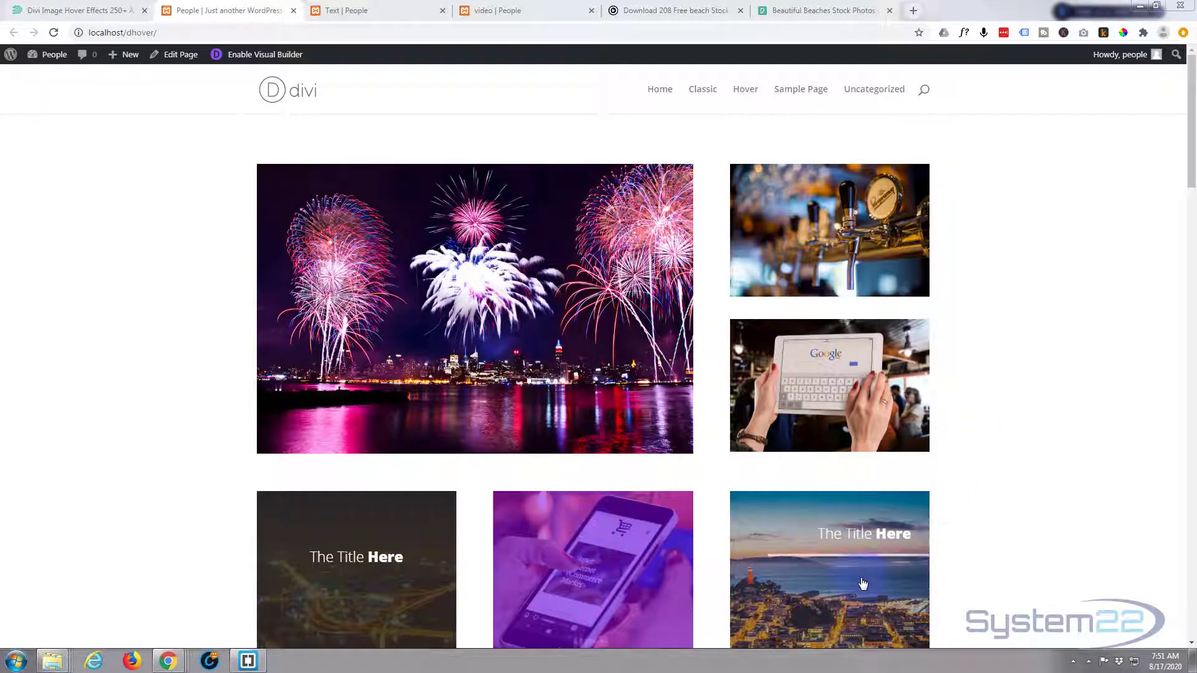
left_click(989, 404)
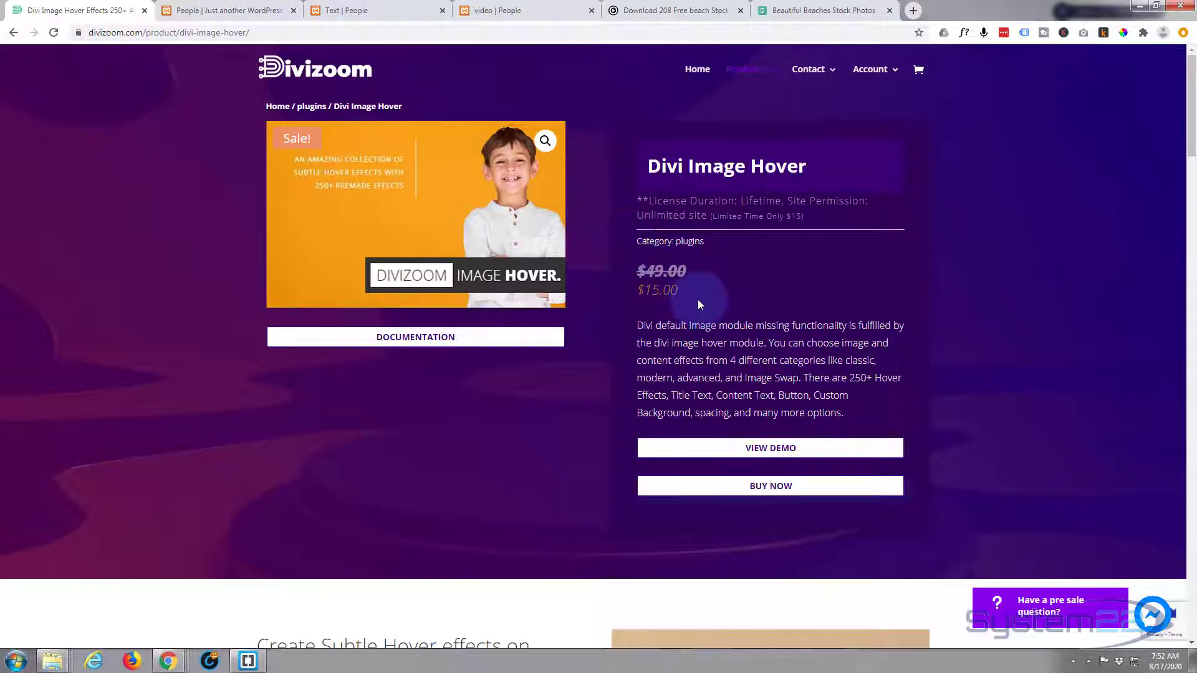
- Return to the local dhover demo page and scroll through its hover-effect tiles
left_click(213, 8)
scroll(259, 340, "down", 6)
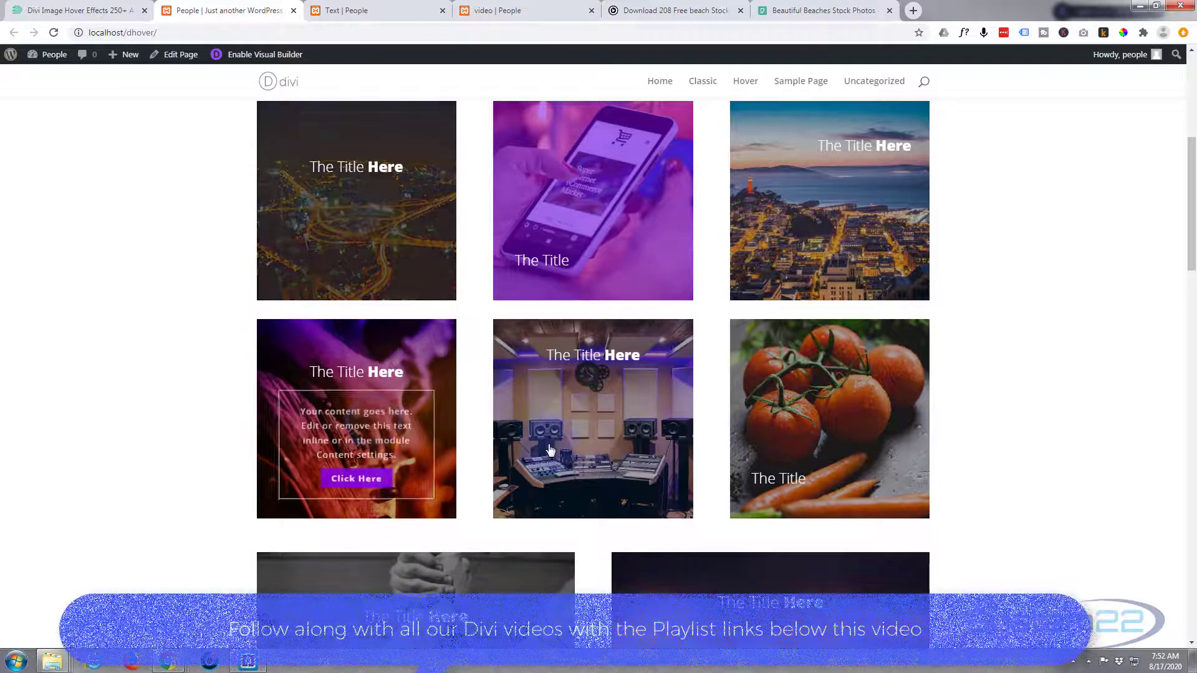
scroll(490, 450, "down", 3)
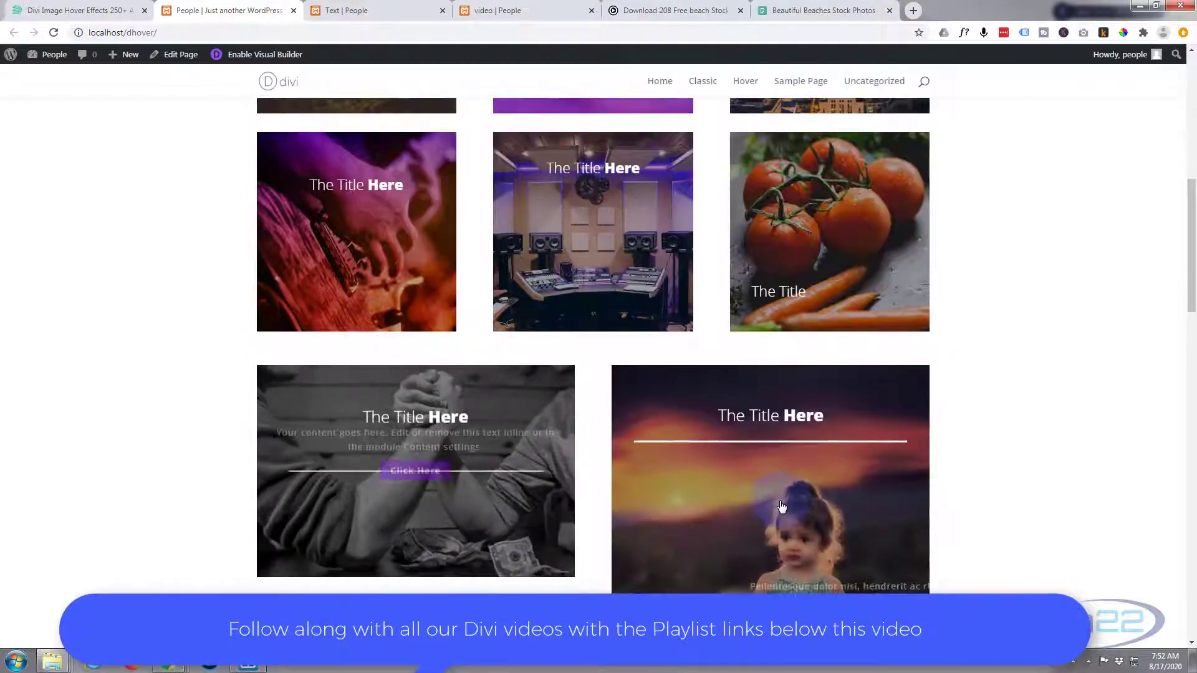
scroll(772, 493, "down", 7)
scroll(779, 505, "down", 2)
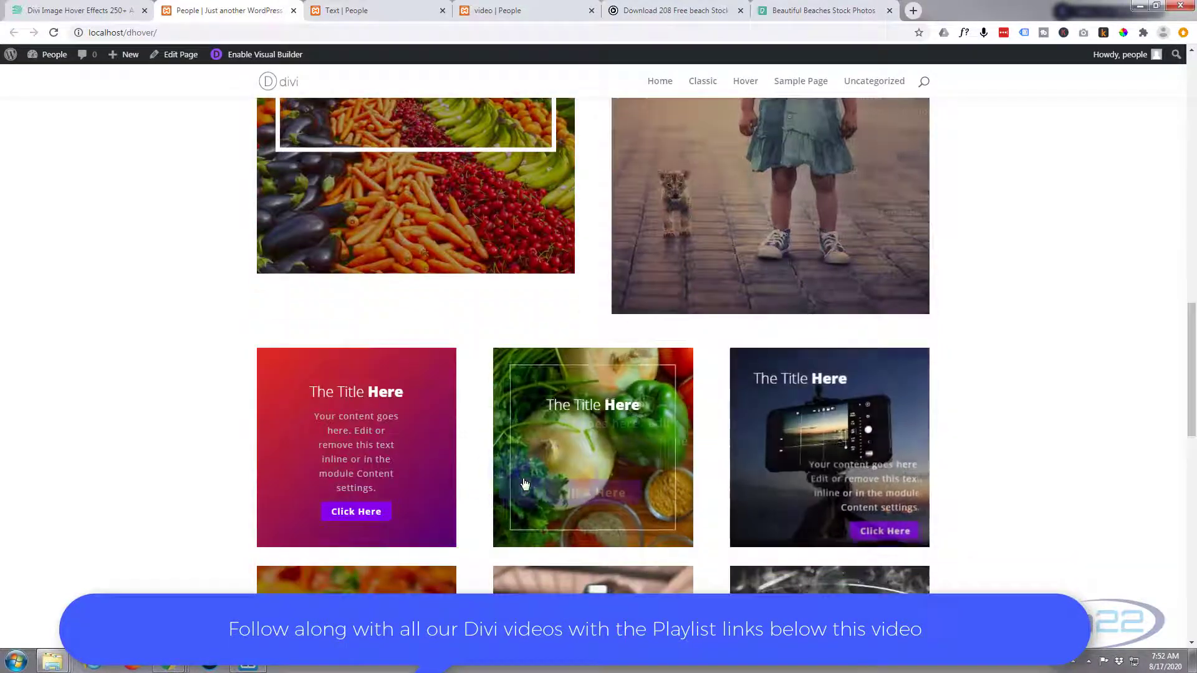
scroll(386, 477, "down", 4)
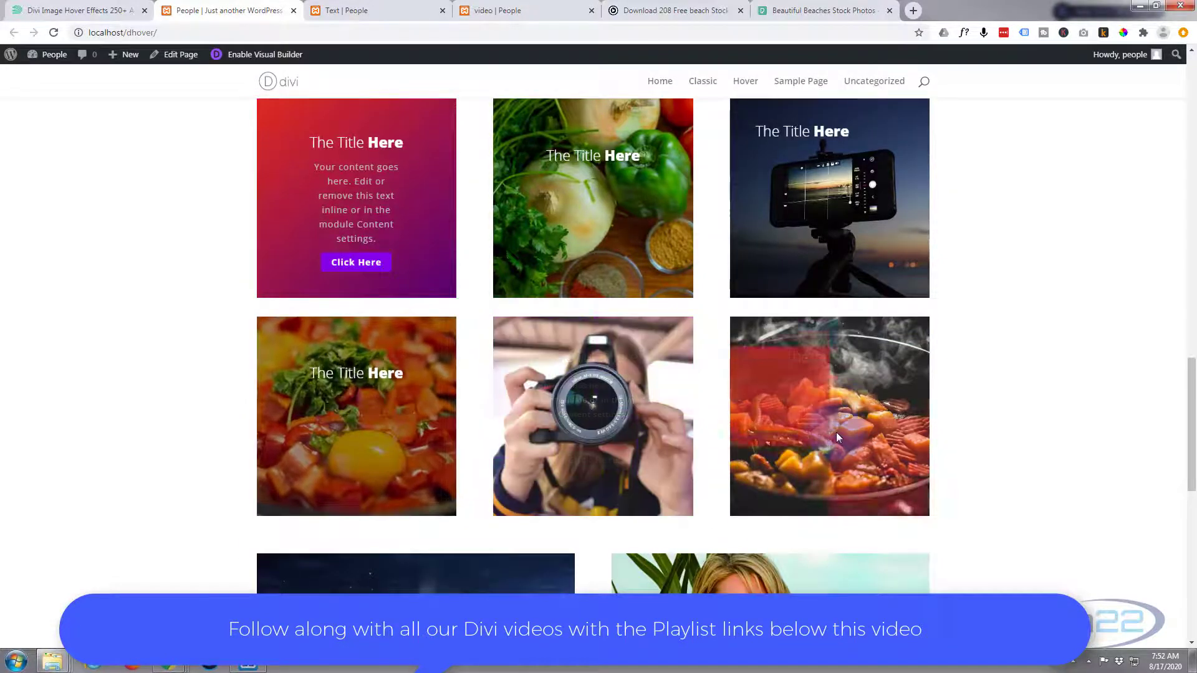
scroll(836, 430, "down", 3)
scroll(836, 428, "down", 1)
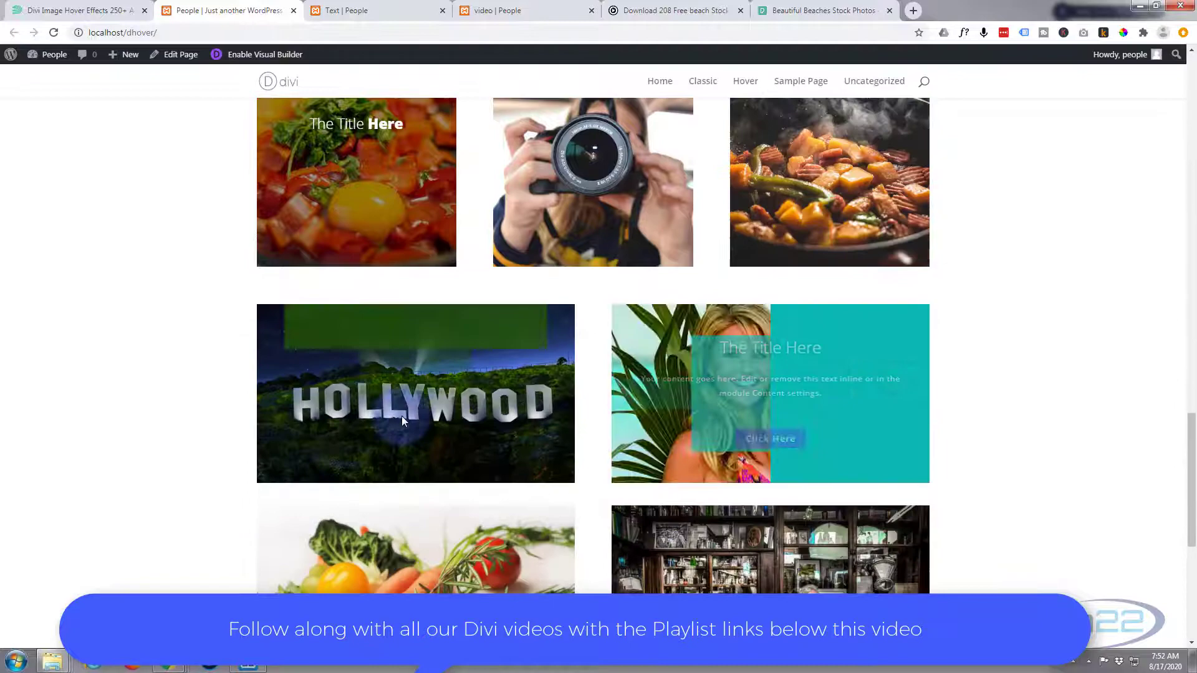
scroll(141, 408, "down", 3)
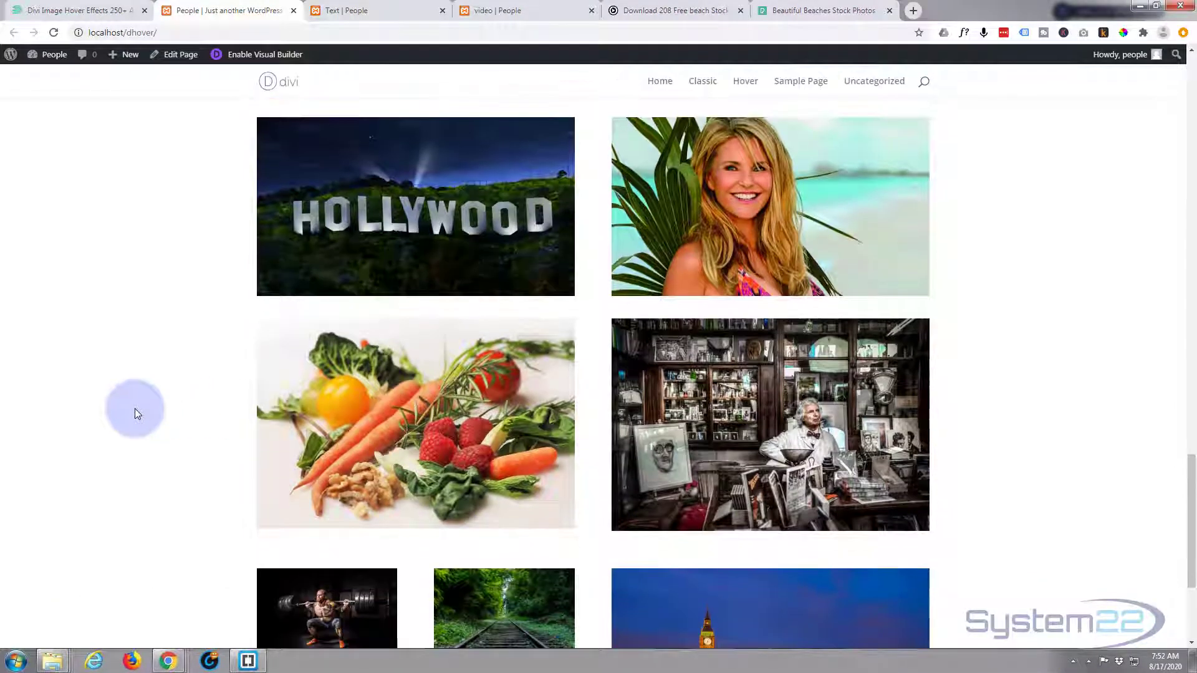
scroll(134, 409, "up", 7)
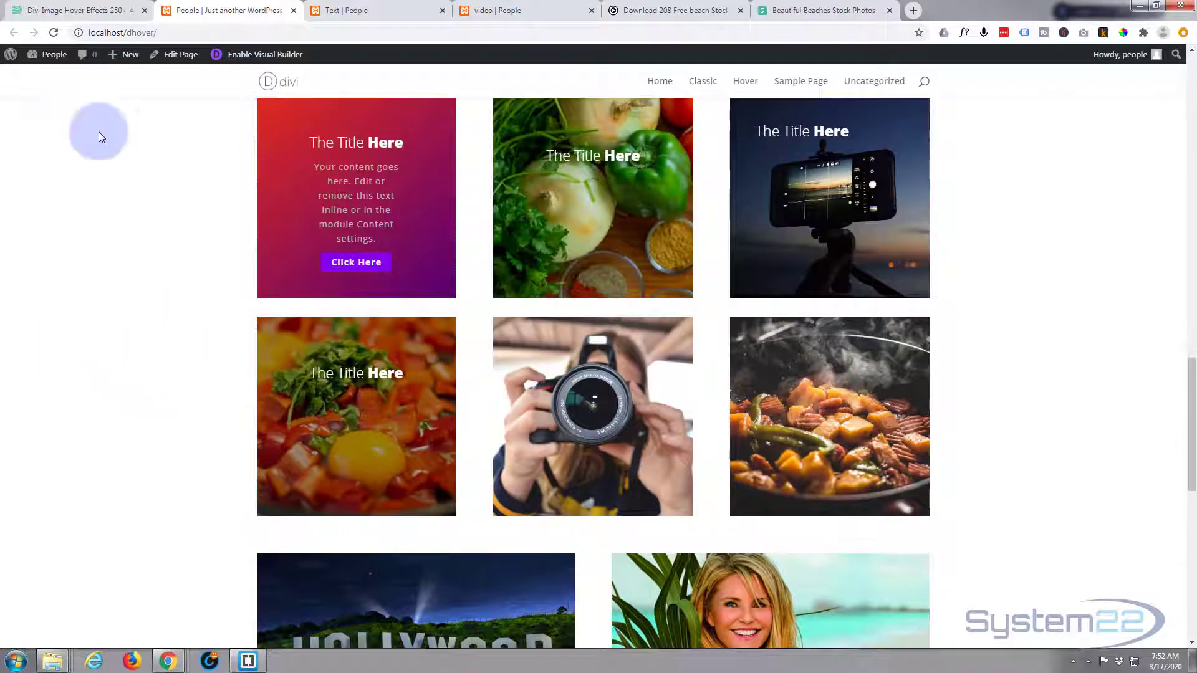
- Preview the Freedom! beach hover effect on the Text page, then go to the video page
left_click(354, 12)
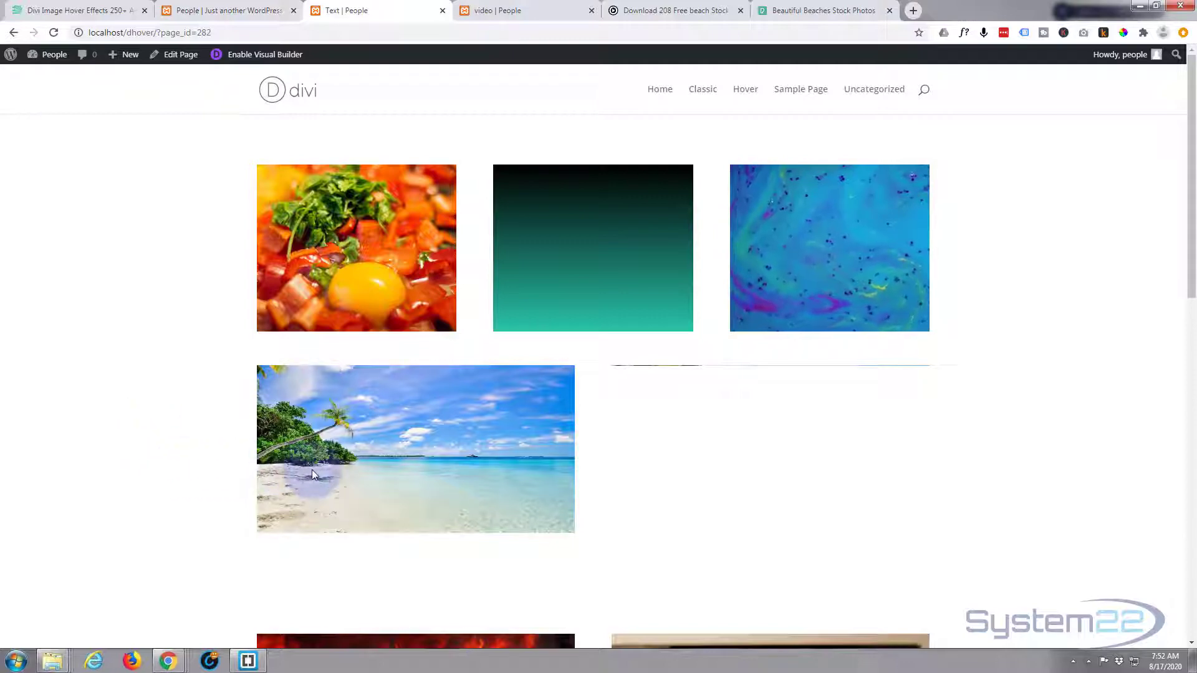
mouse_move(317, 469)
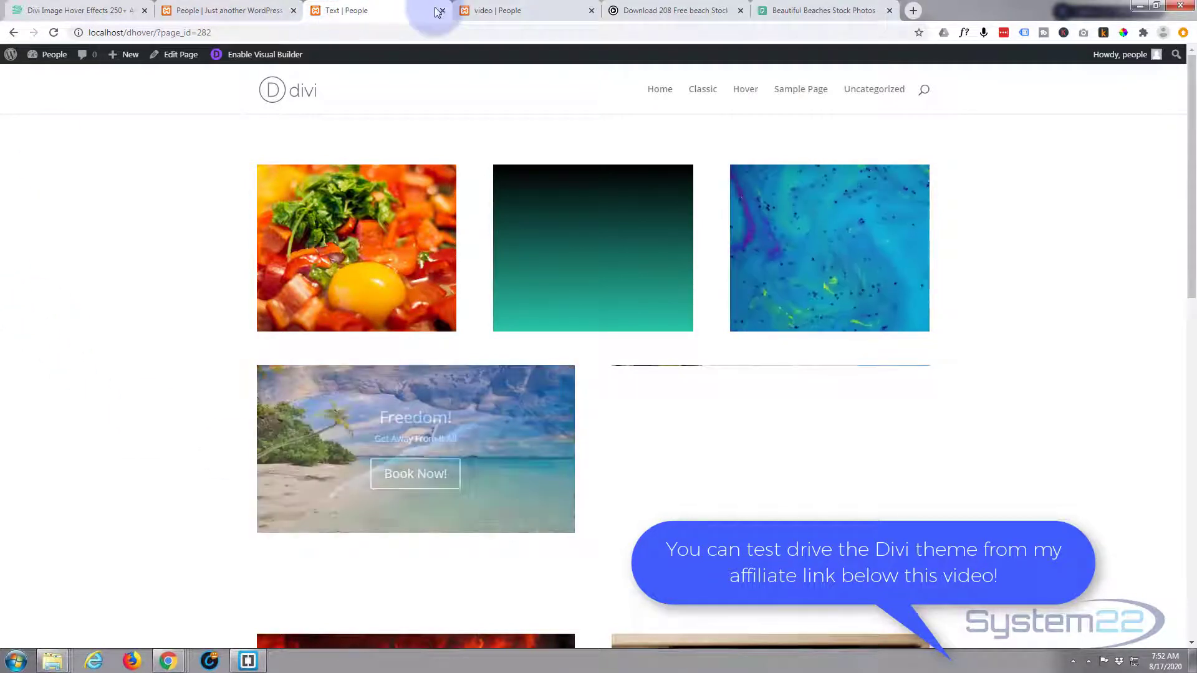
left_click(525, 9)
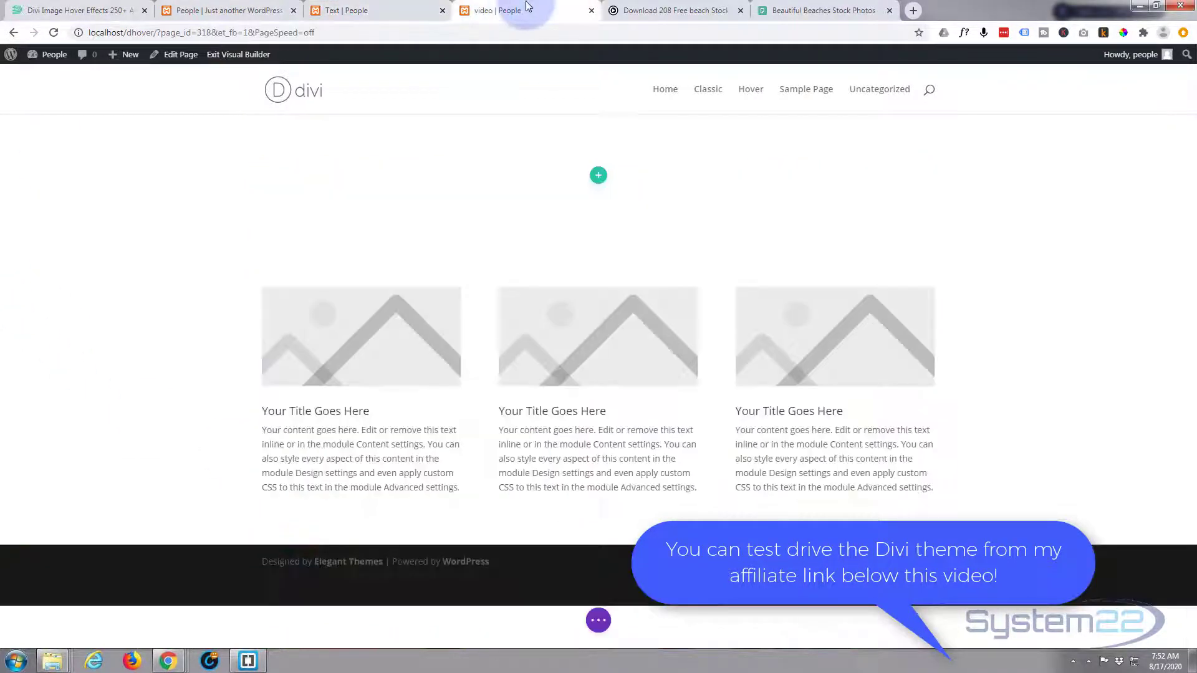
- Add a two-column row to the empty section and browse the Insert Module list
left_click(600, 178)
left_click(583, 271)
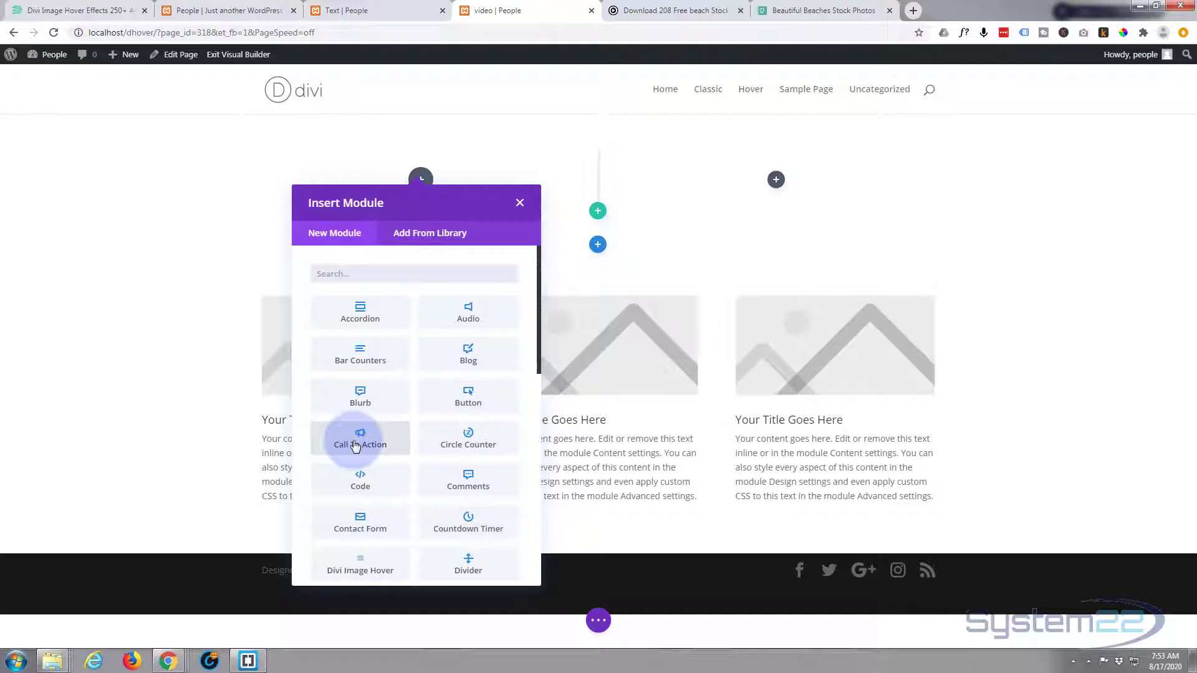
scroll(436, 406, "down", 2)
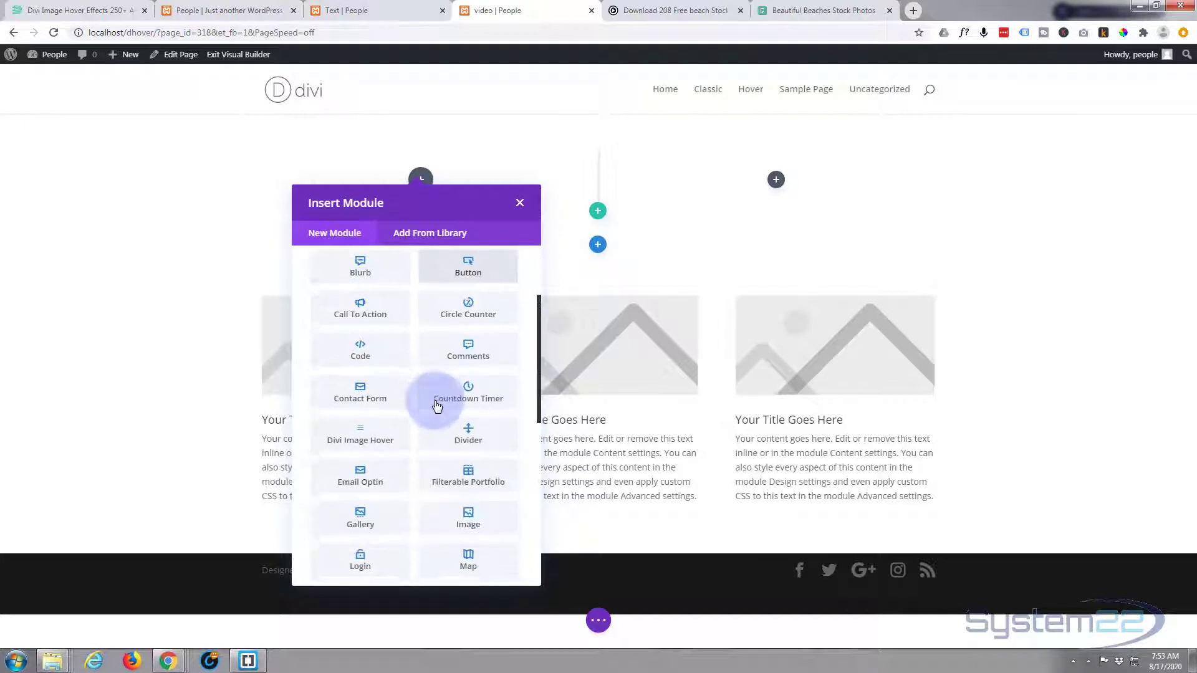
scroll(436, 406, "down", 6)
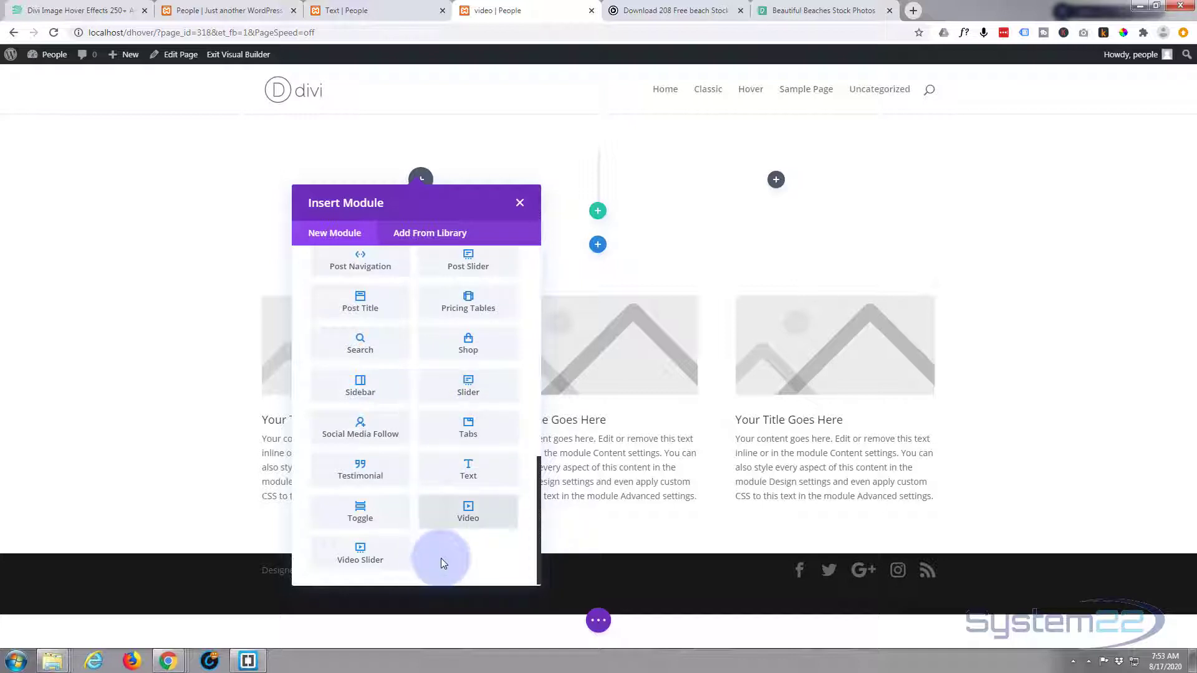
scroll(440, 559, "up", 2)
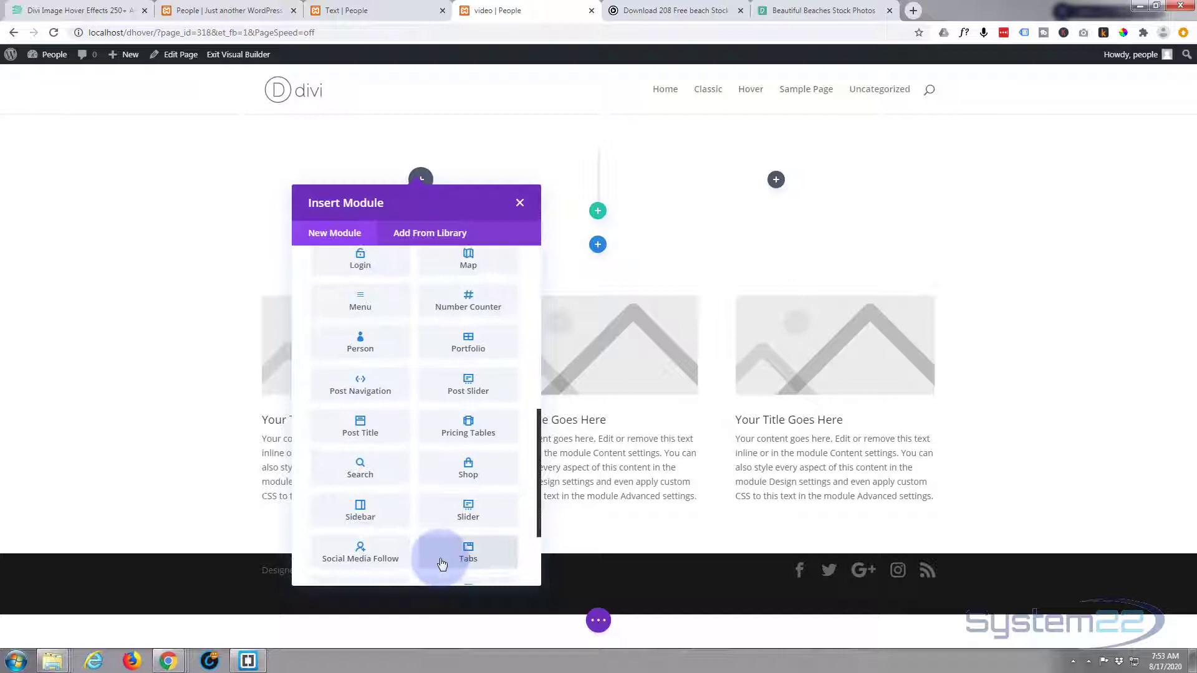
scroll(441, 563, "up", 2)
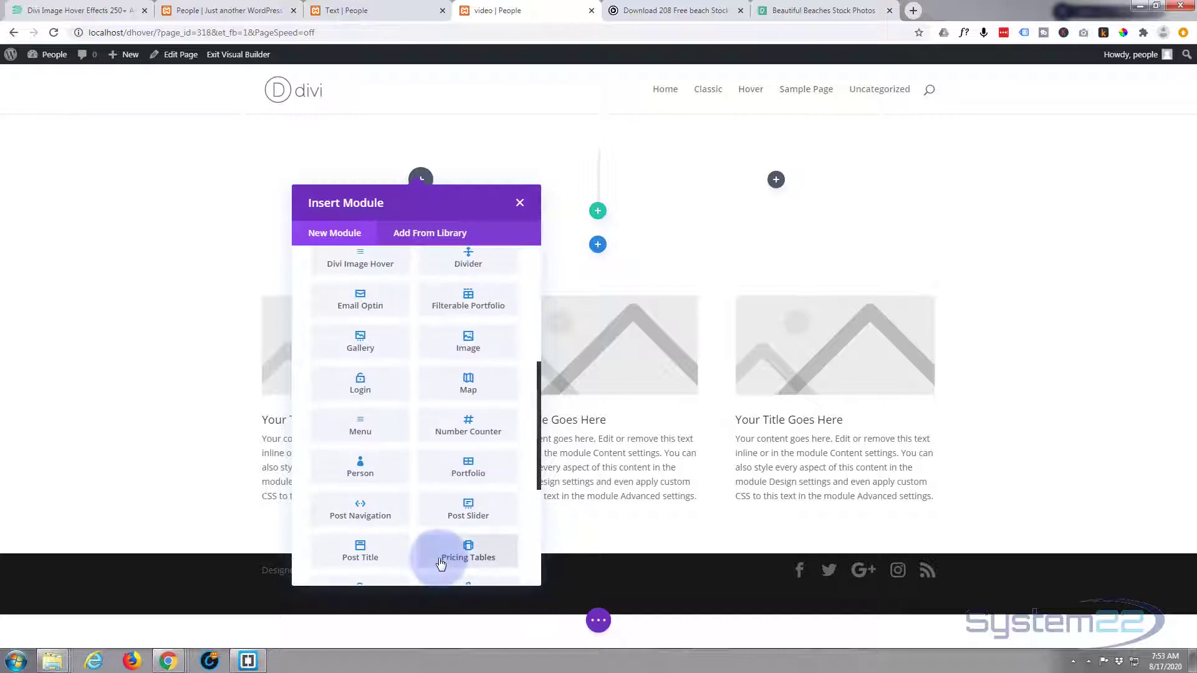
scroll(440, 562, "up", 2)
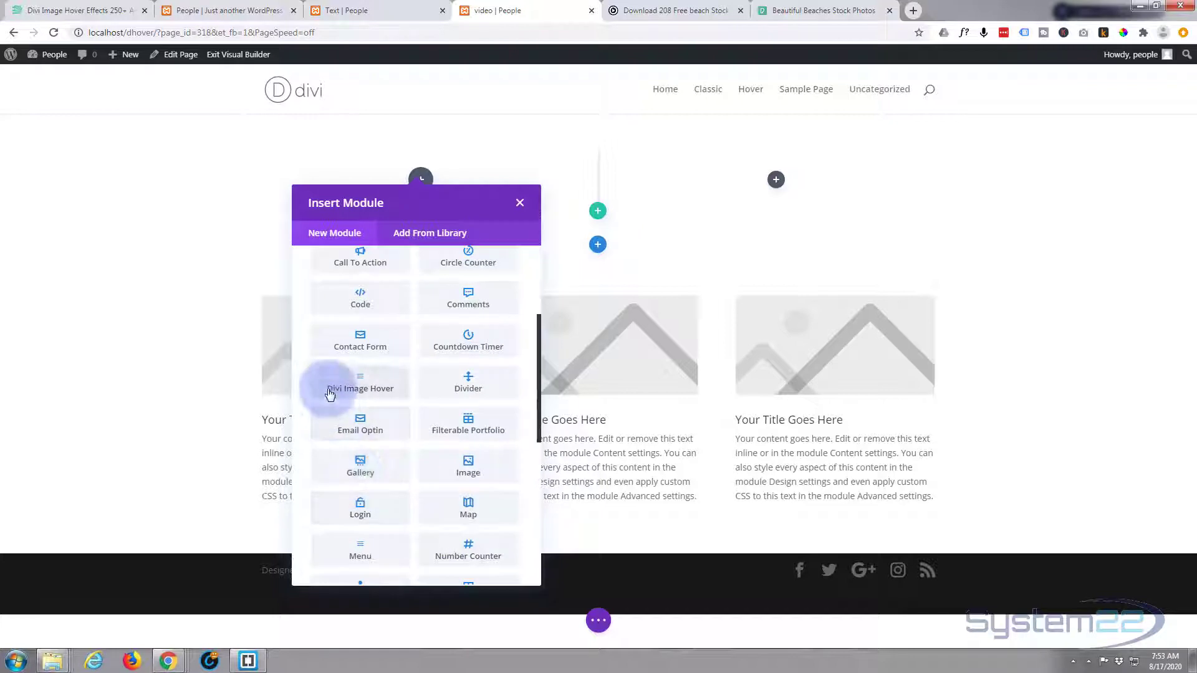
left_click_drag(330, 394, 374, 386)
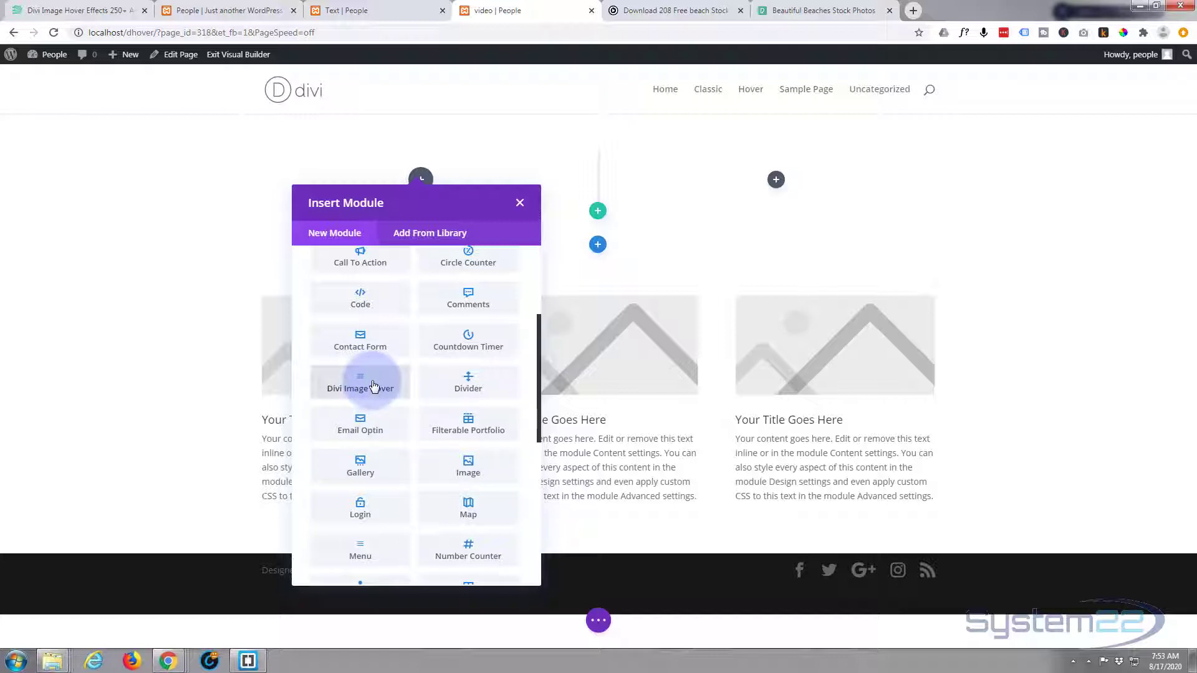
scroll(373, 386, "up", 2)
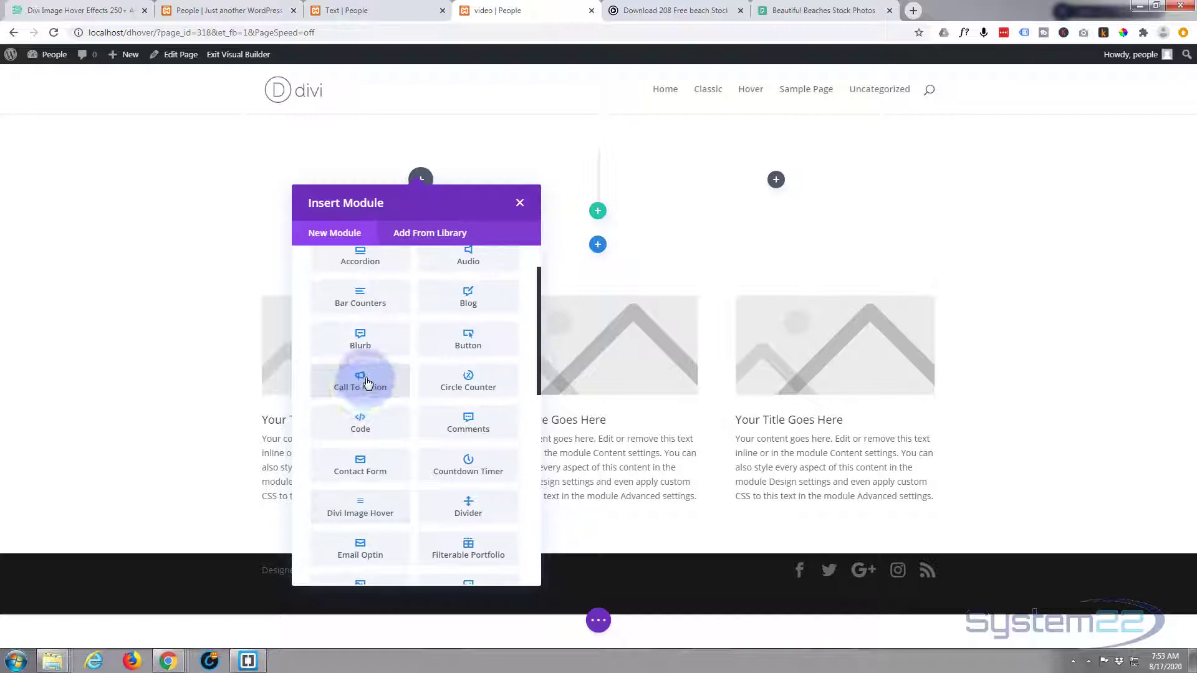
- Insert a Call To Action module titled Freedom with a Book Now! button
left_click(367, 383)
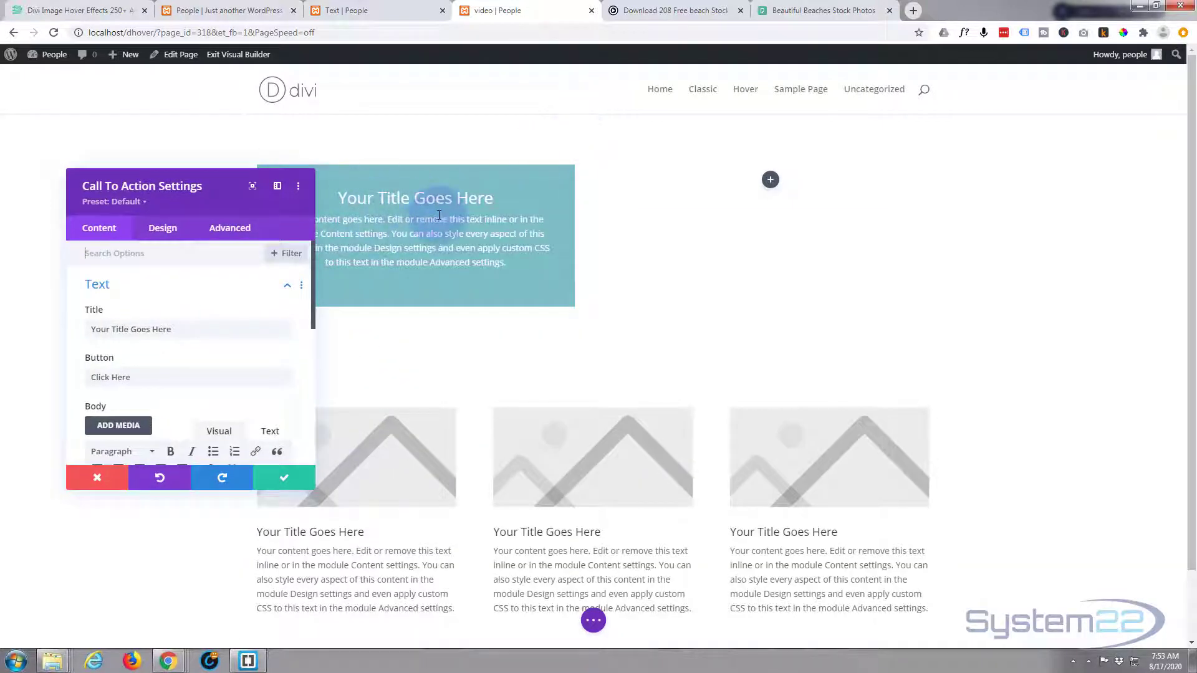
left_click_drag(240, 200, 848, 160)
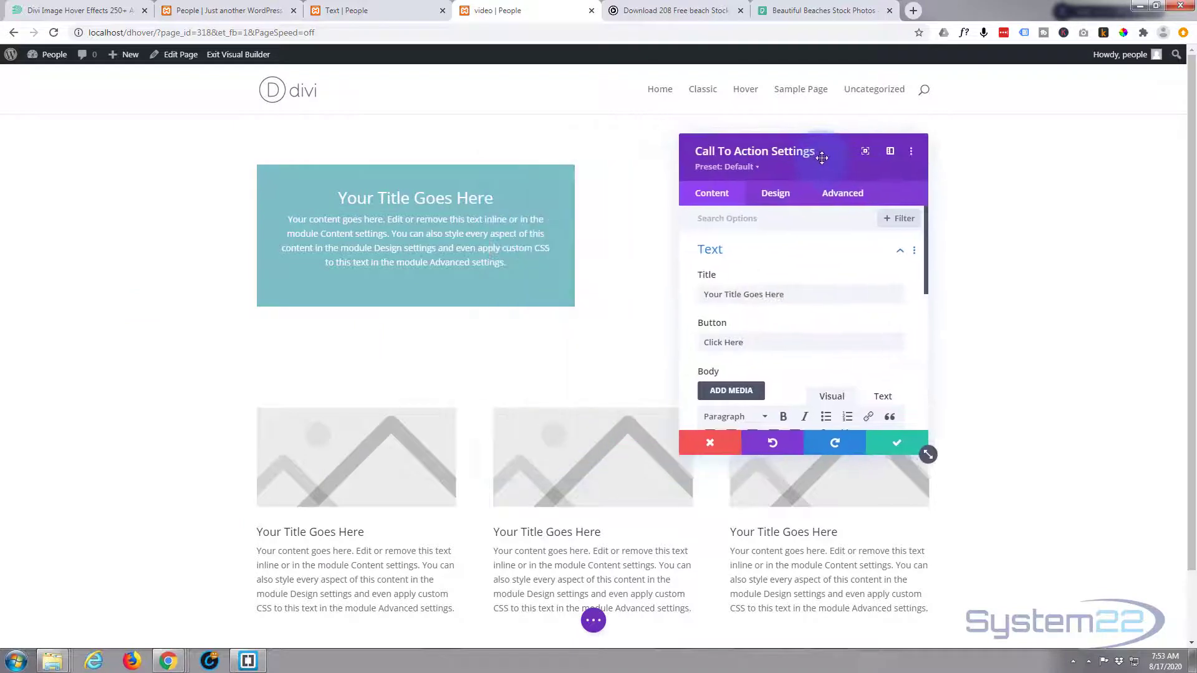
left_click_drag(790, 293, 673, 299)
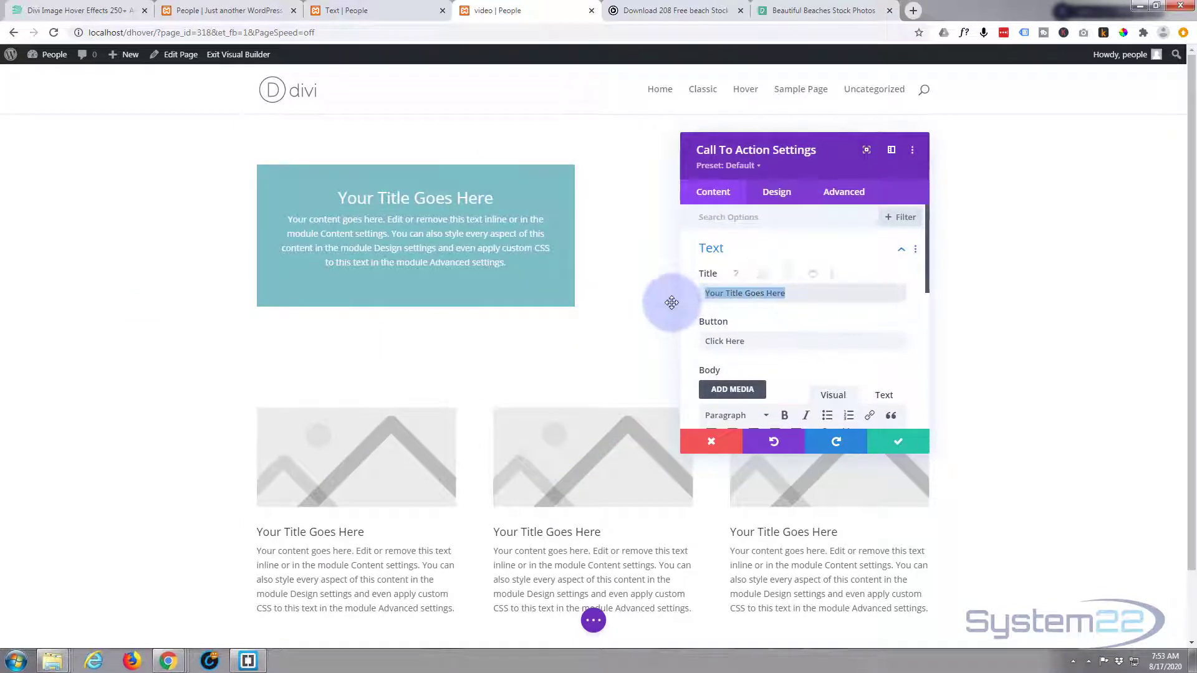
type("Freed")
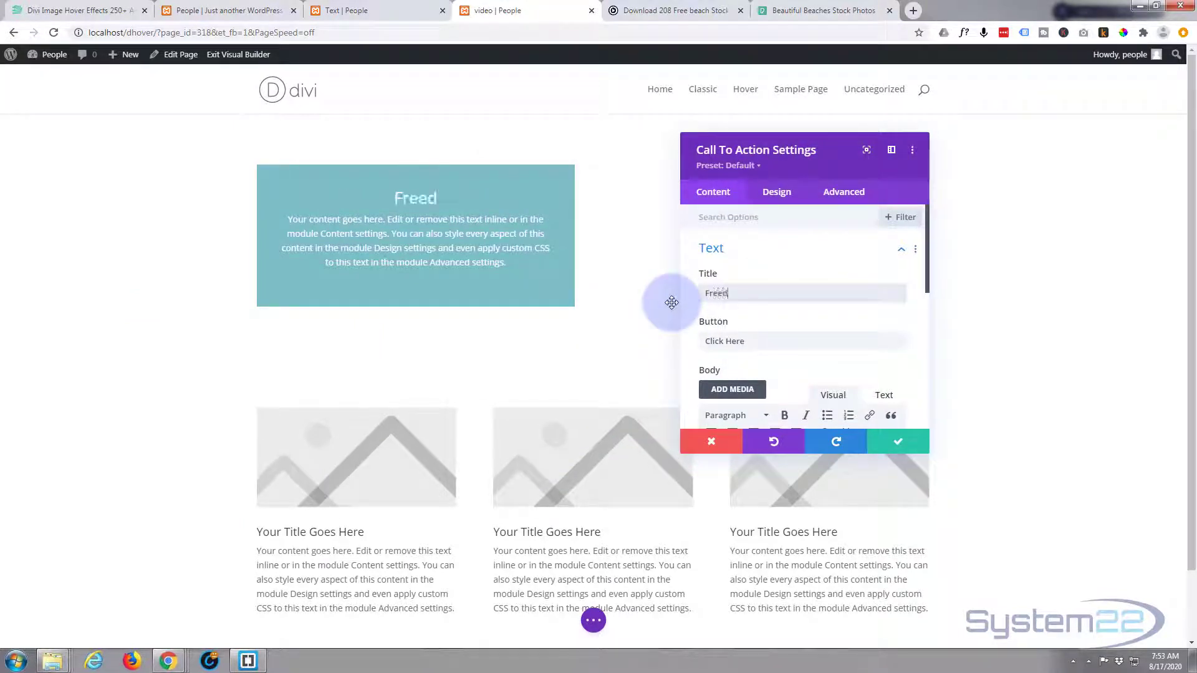
type("om")
left_click(721, 339)
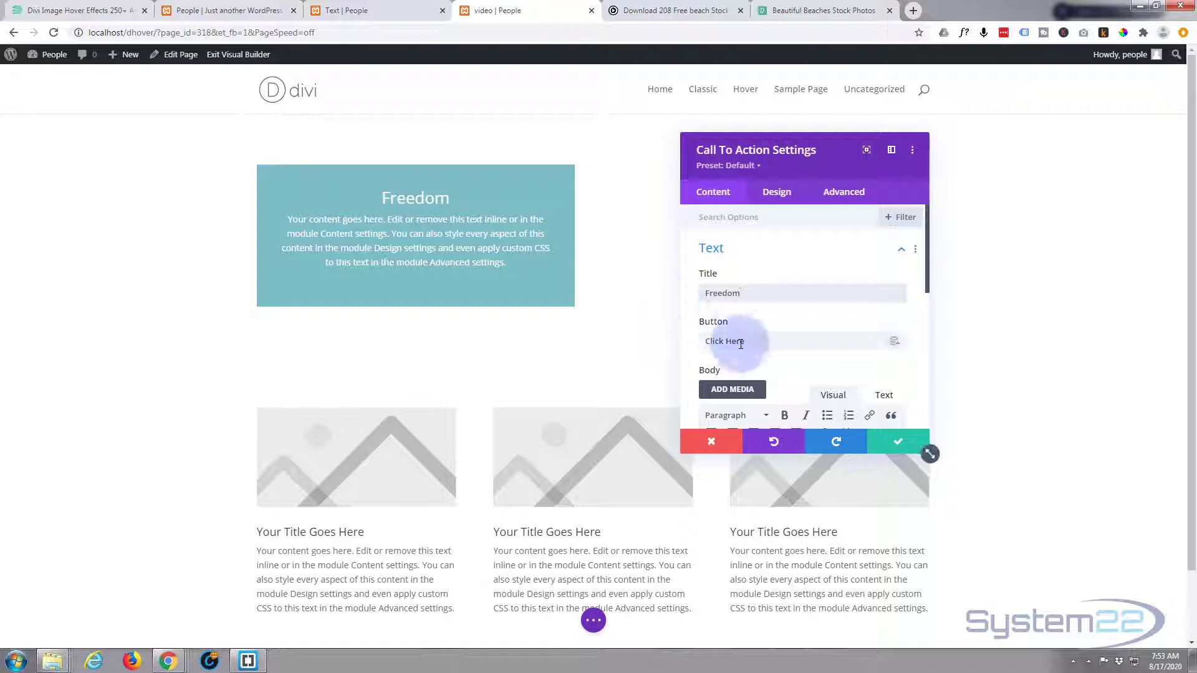
left_click_drag(747, 336, 680, 341)
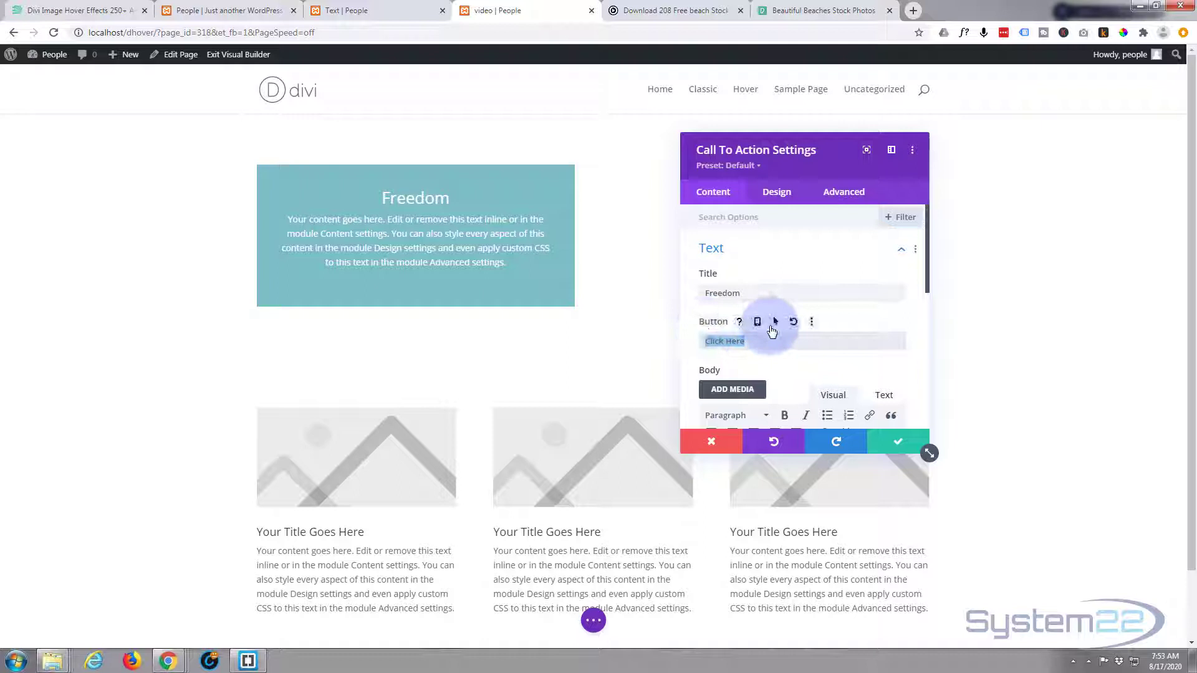
type("Book Now!")
- Replace the body text with 'Get away from it all' and set the Button Link URL to #
scroll(765, 320, "down", 3)
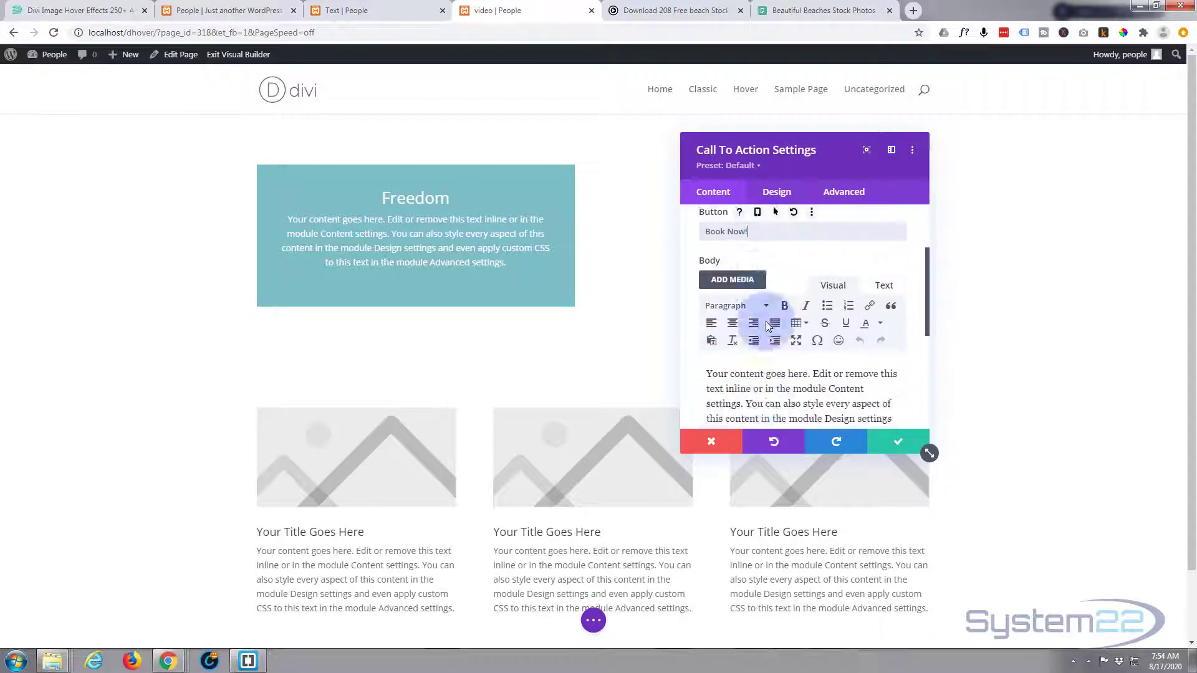
left_click_drag(706, 296, 878, 375)
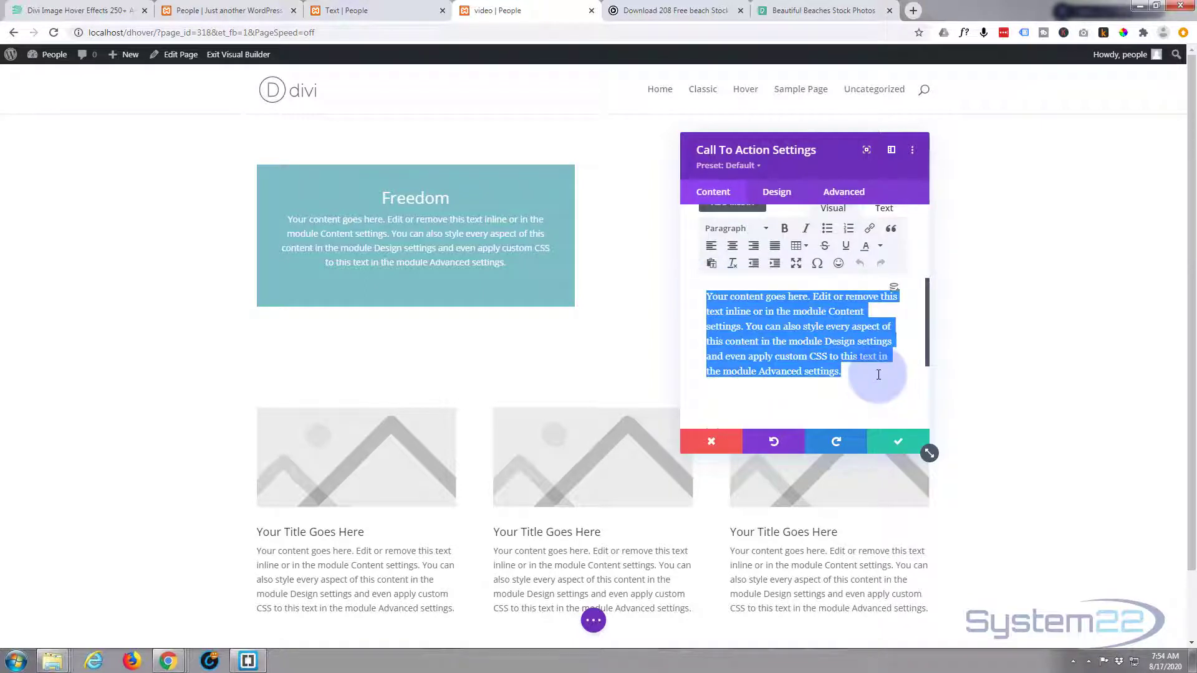
type("Get away from it all")
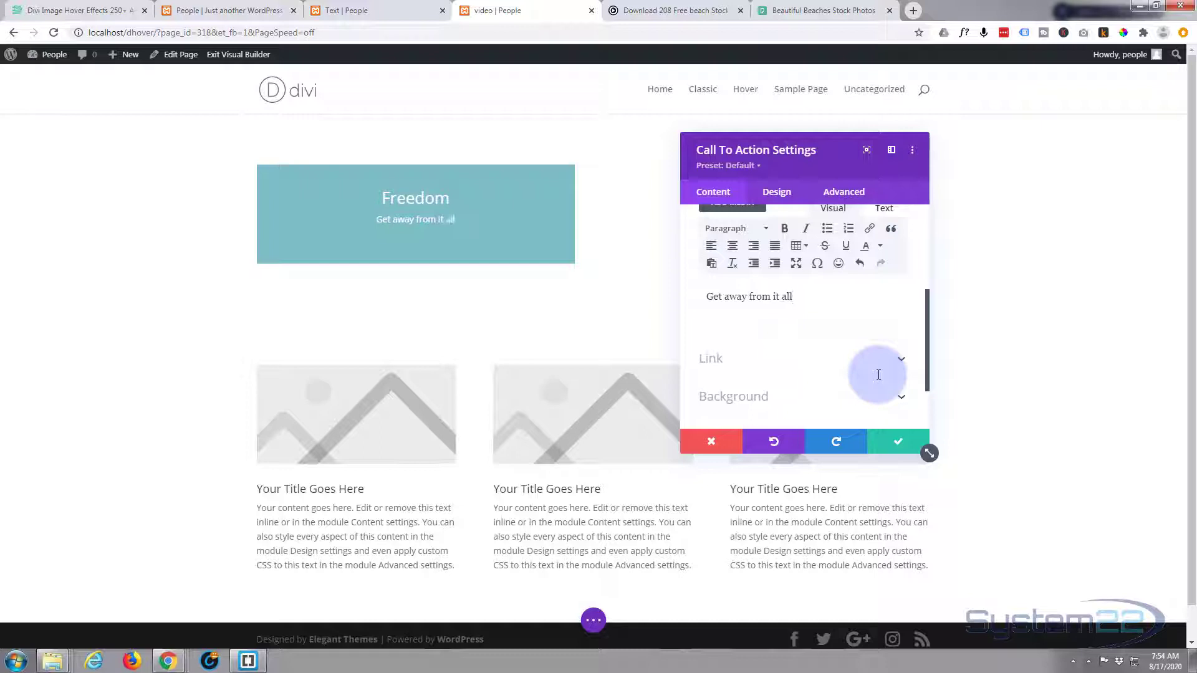
scroll(857, 295, "down", 2)
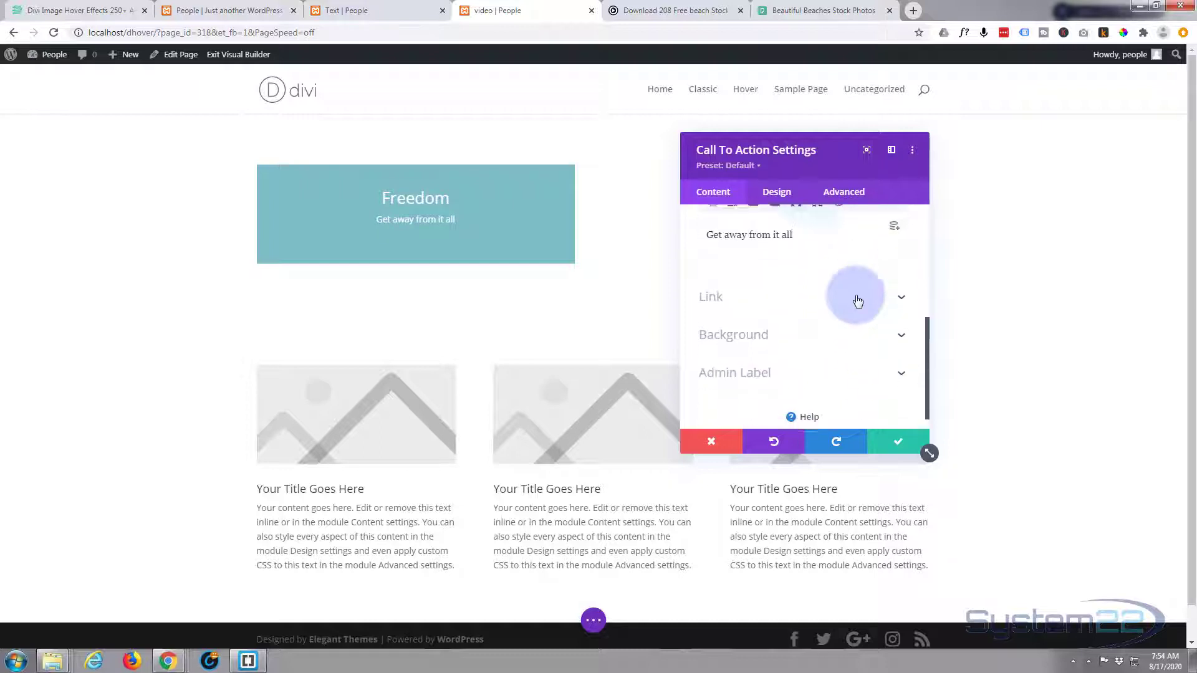
left_click(772, 299)
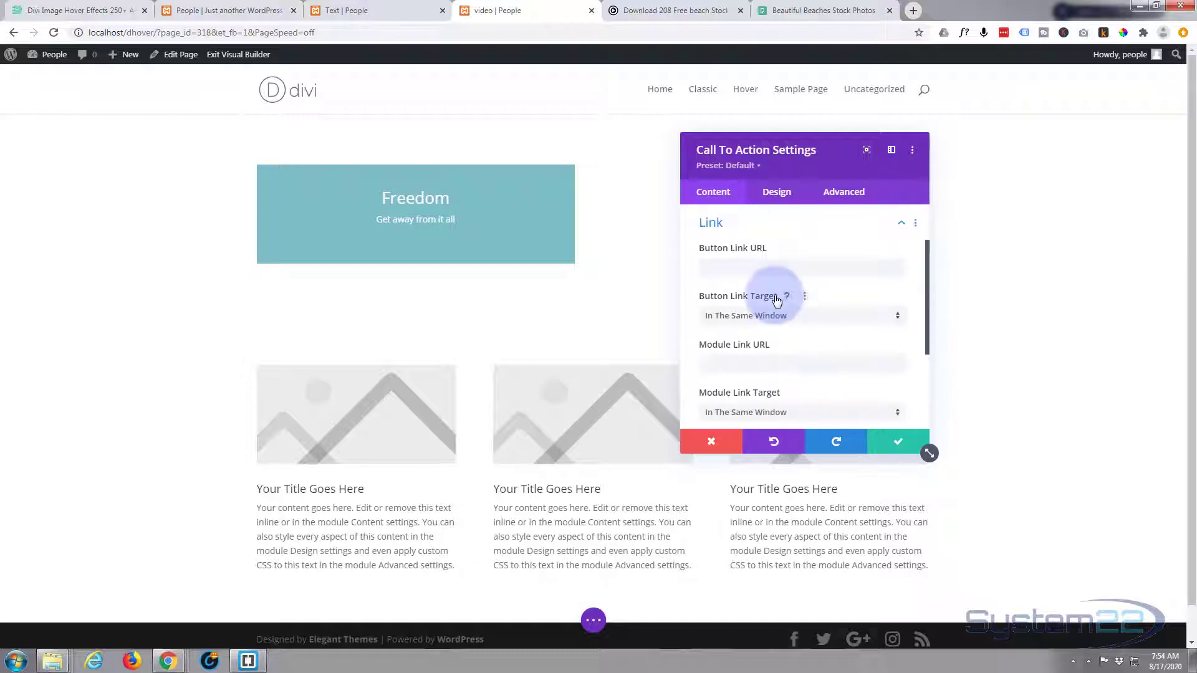
left_click(765, 363)
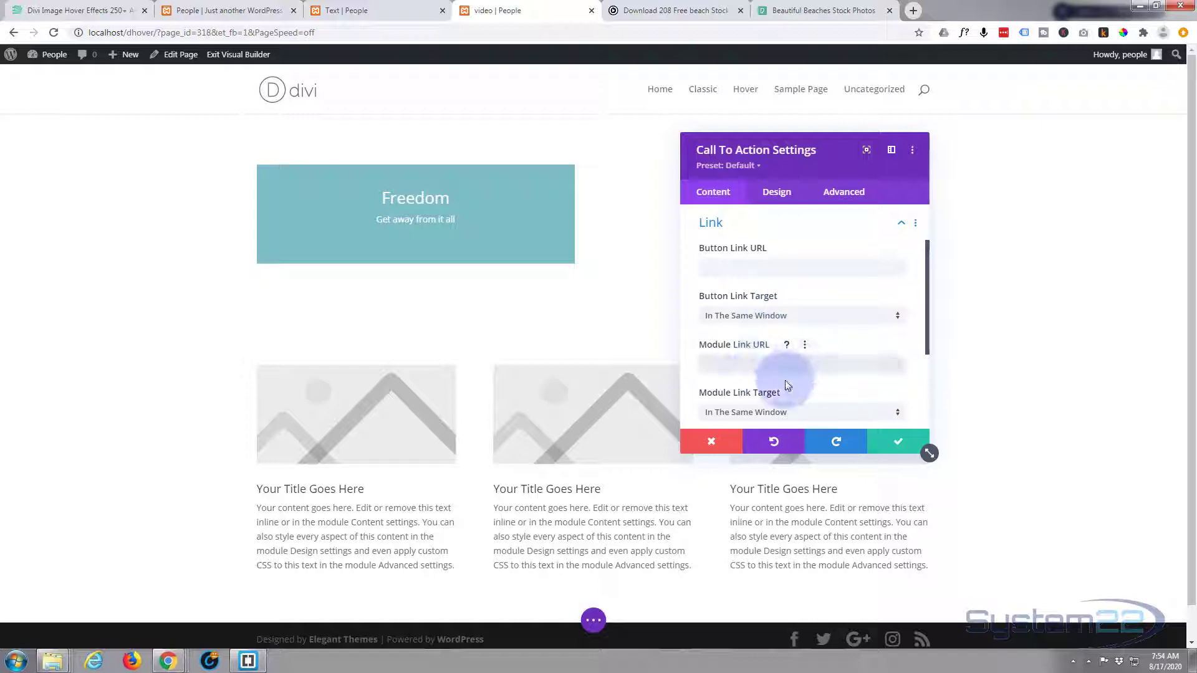
left_click(739, 270)
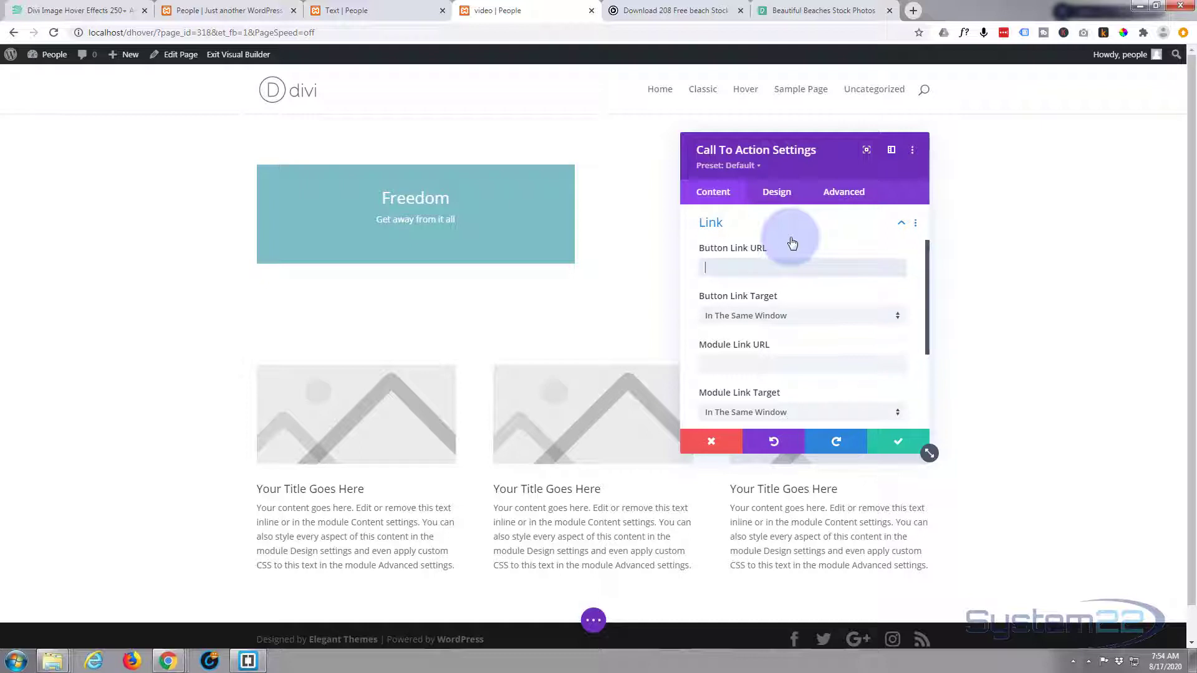
type("#")
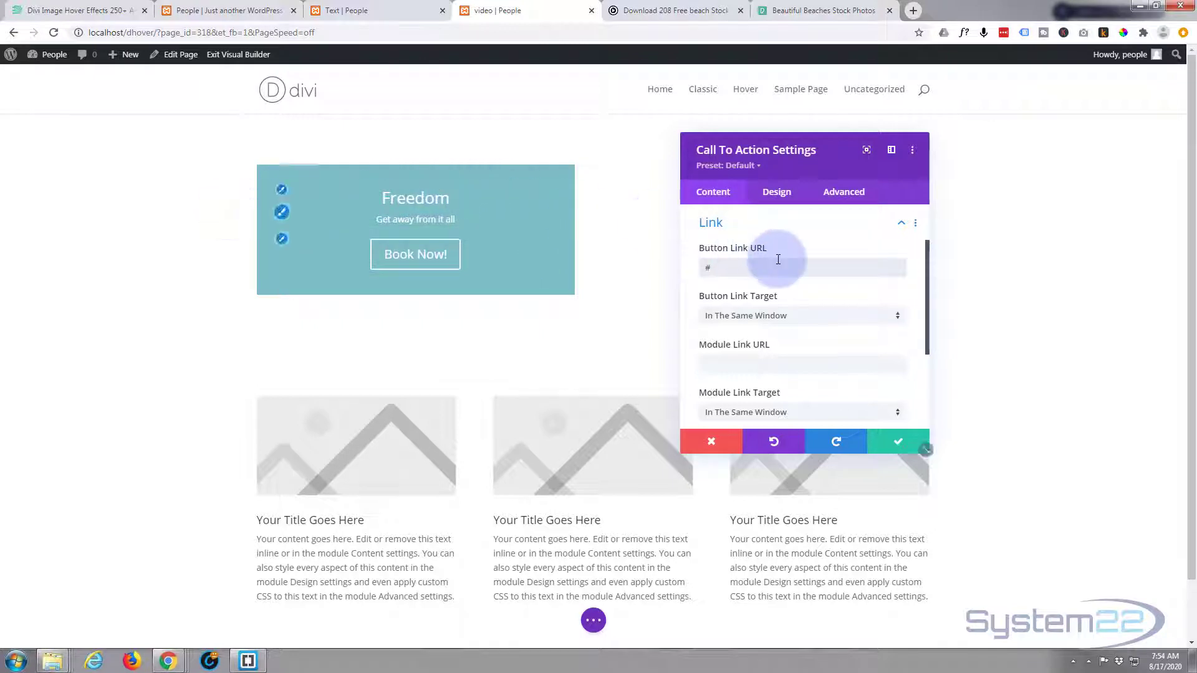
- Delete the call to action's teal background colour and show the Background Video fields
scroll(773, 244, "down", 2)
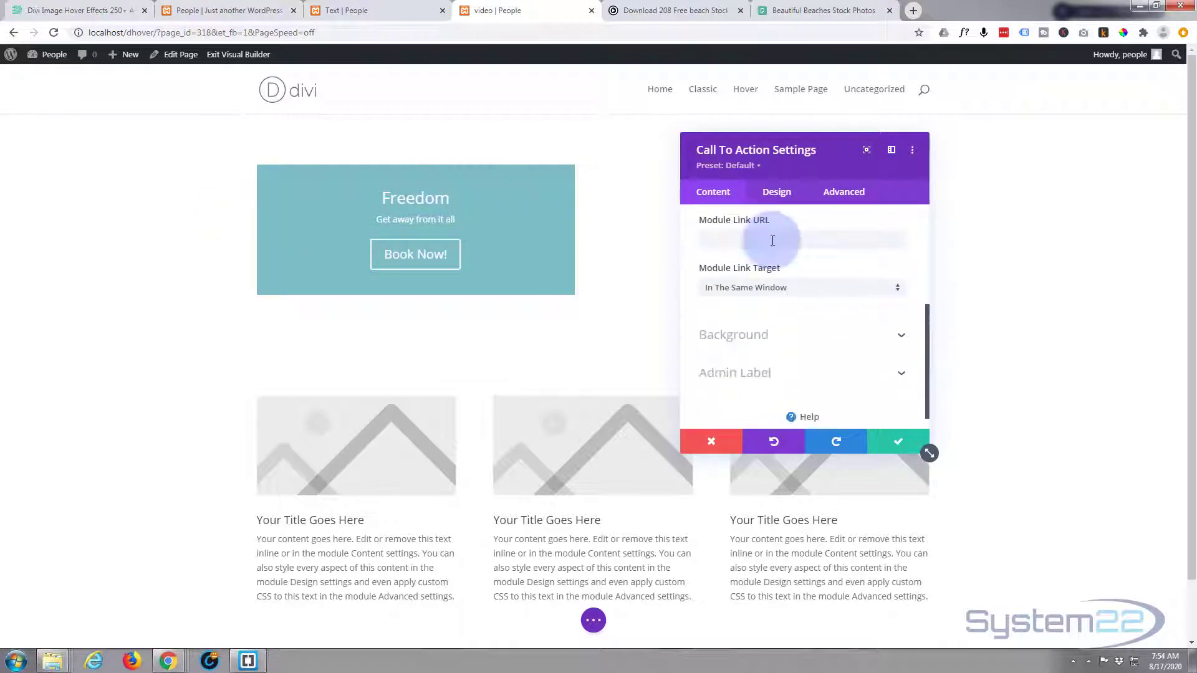
scroll(773, 241, "down", 1)
left_click(783, 319)
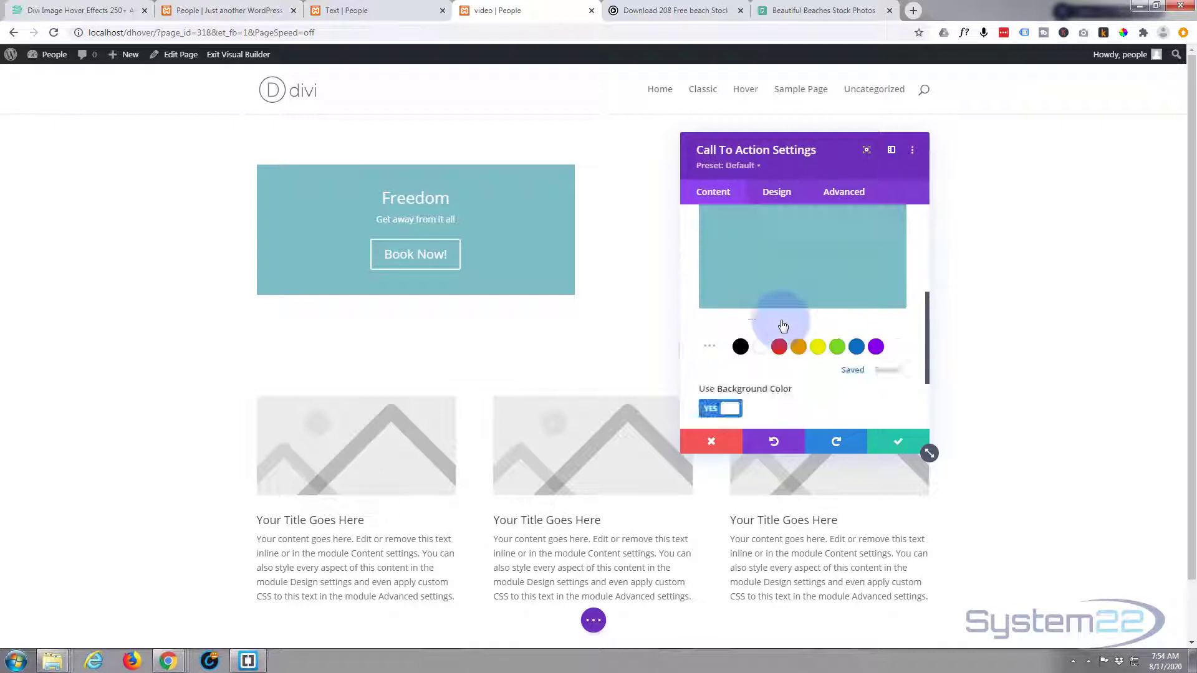
scroll(783, 326, "up", 2)
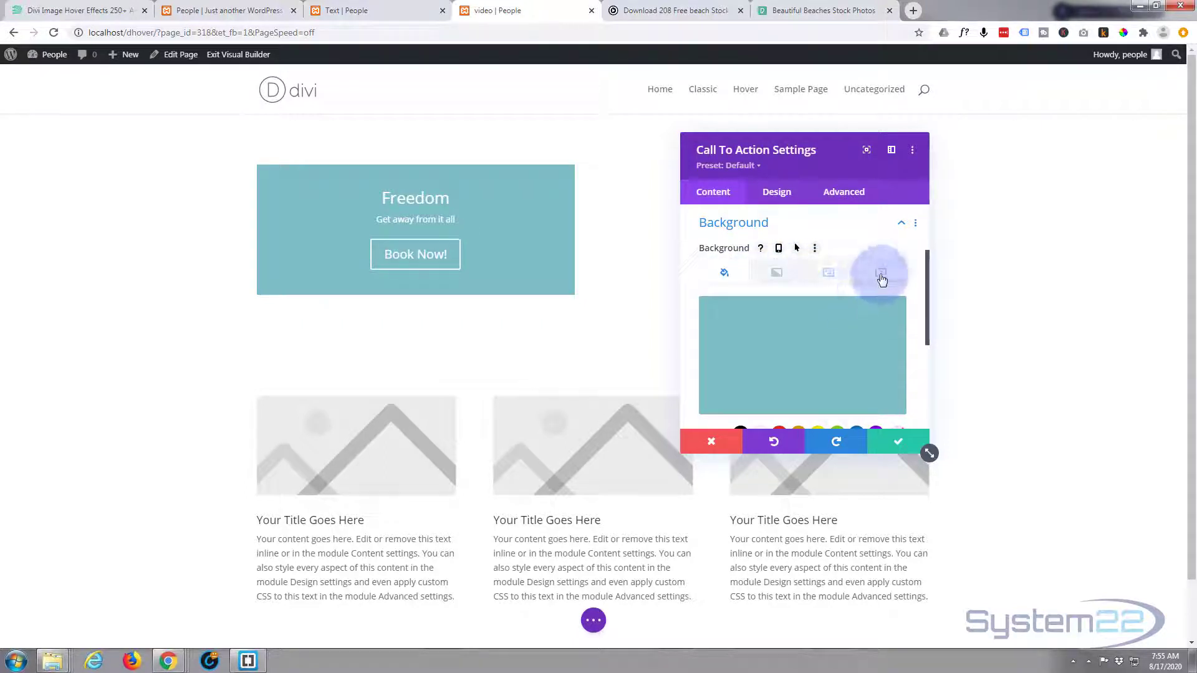
left_click(888, 320)
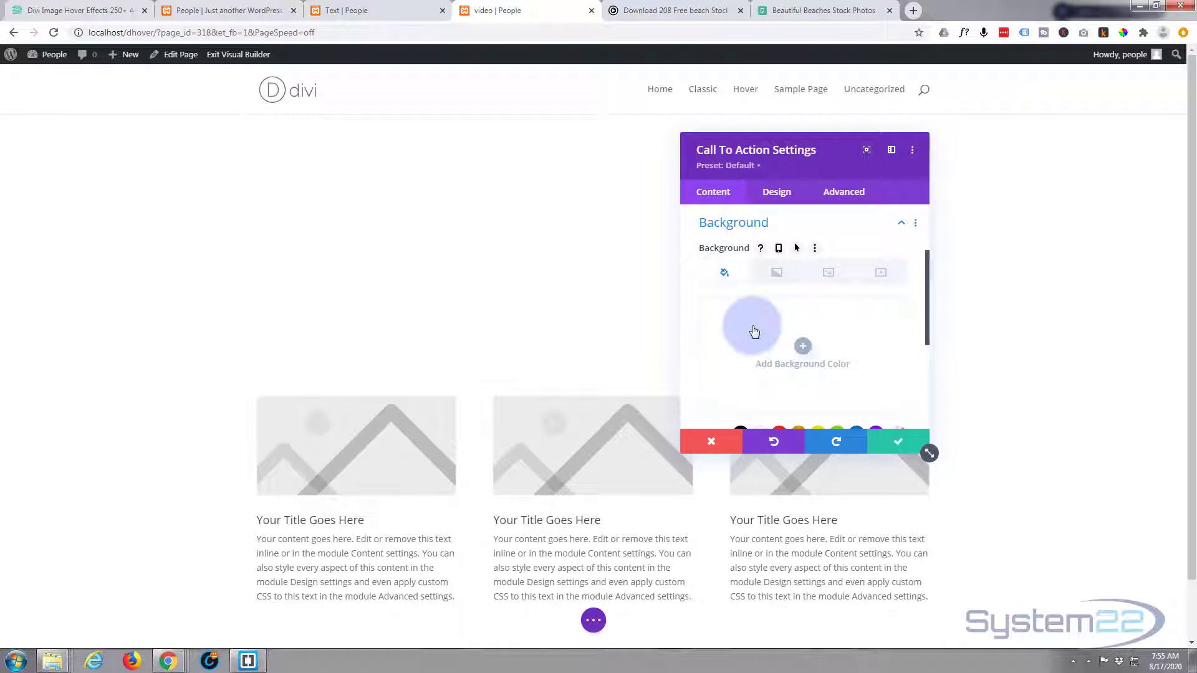
left_click(880, 274)
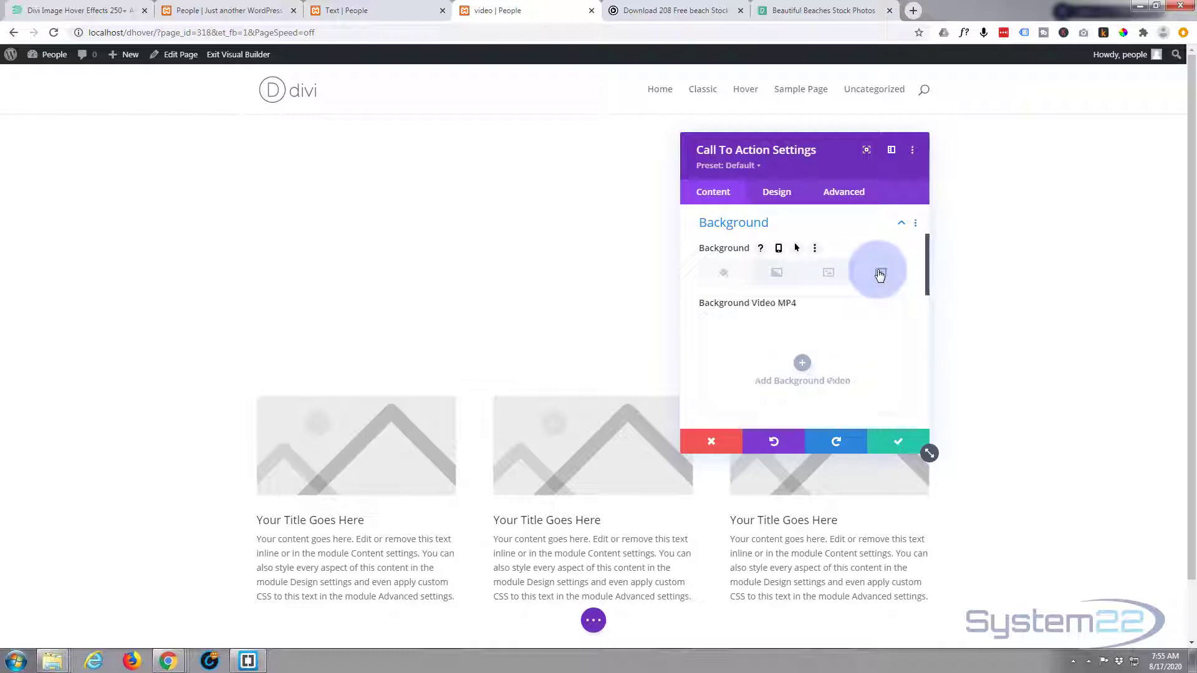
scroll(879, 274, "down", 3)
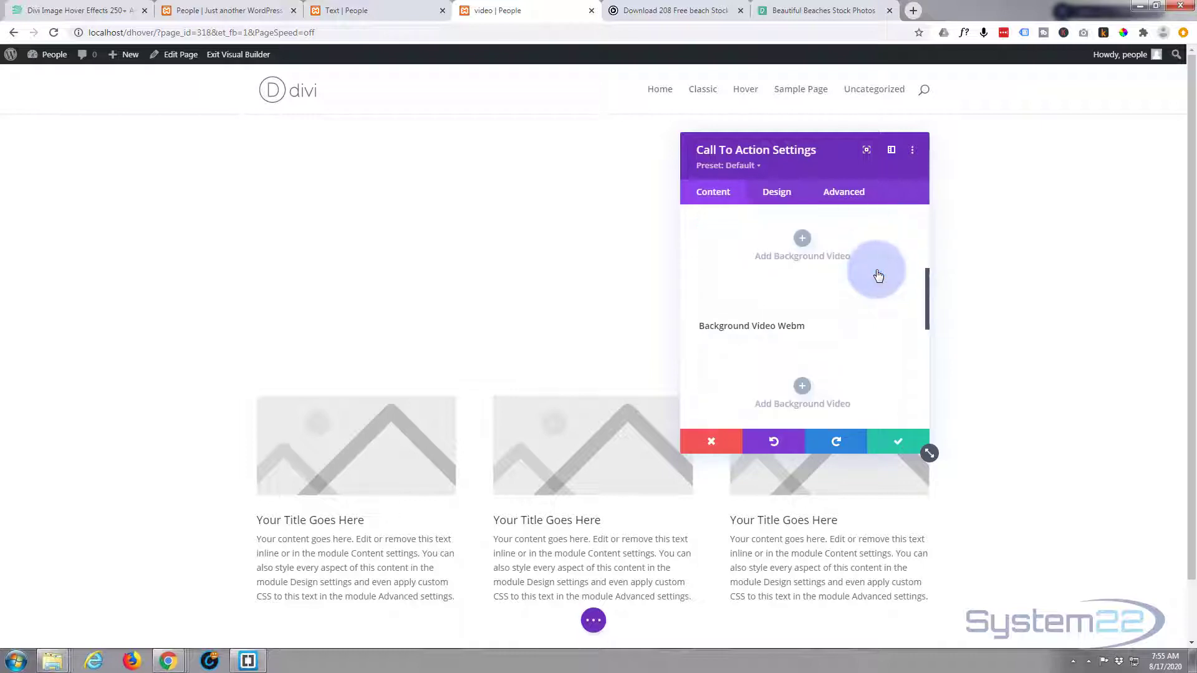
scroll(741, 275, "up", 2)
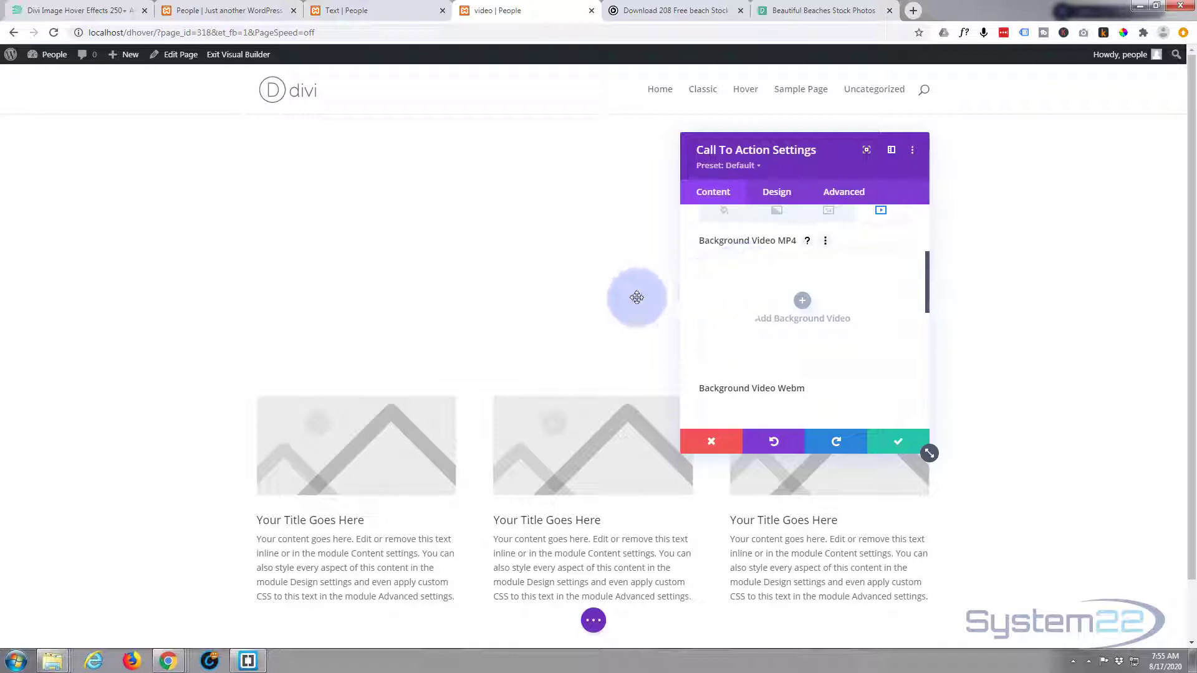
left_click(830, 11)
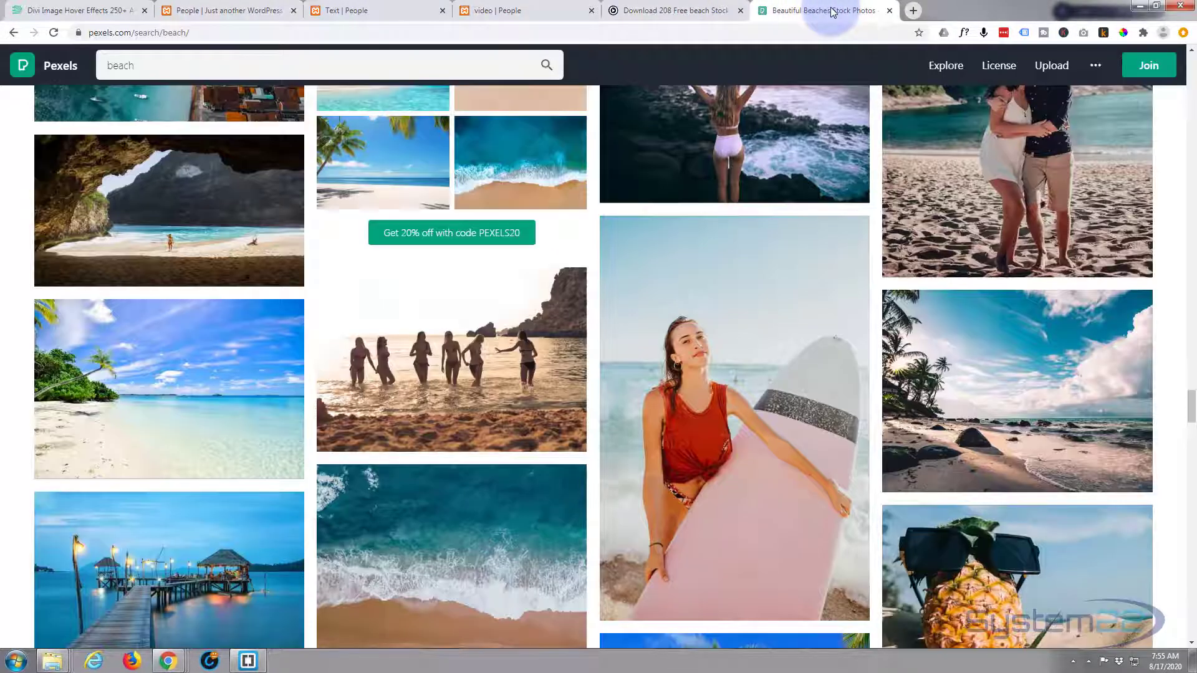
left_click(676, 12)
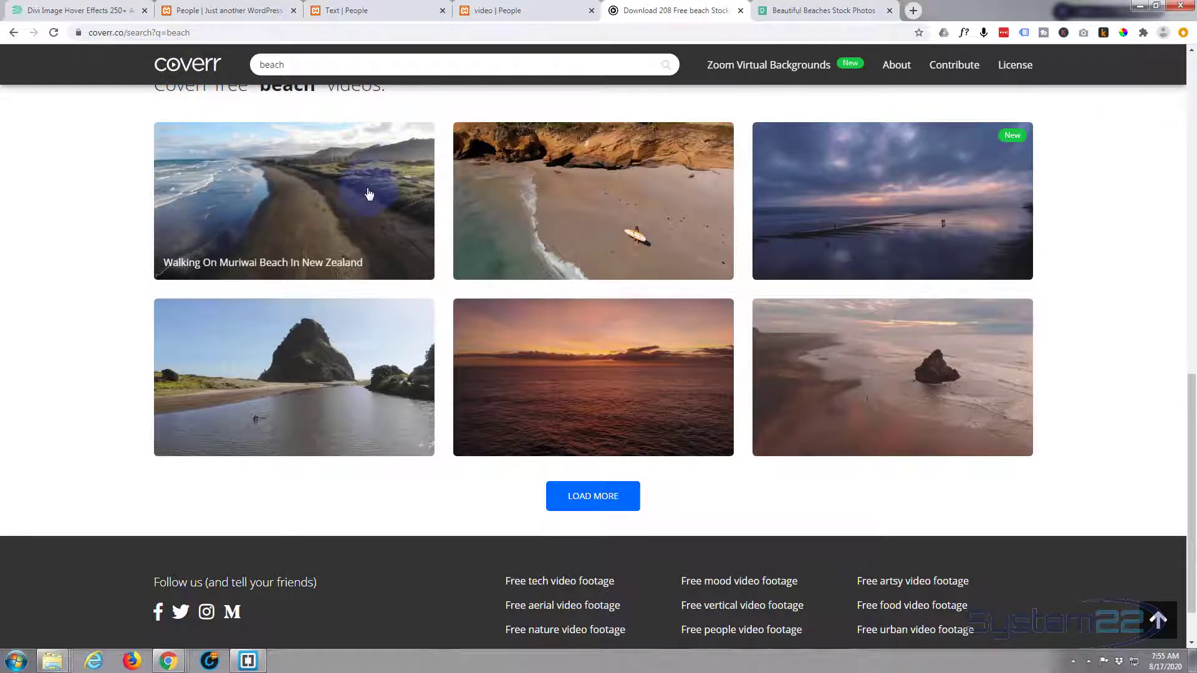
left_click(804, 13)
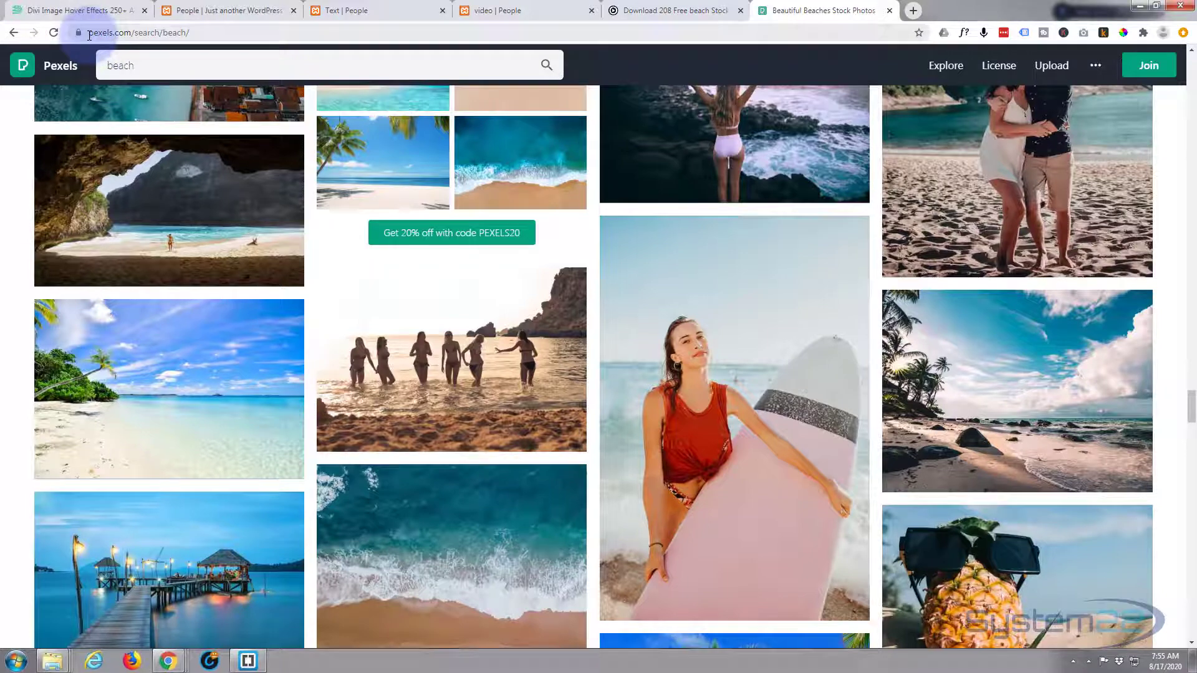
mouse_move(208, 259)
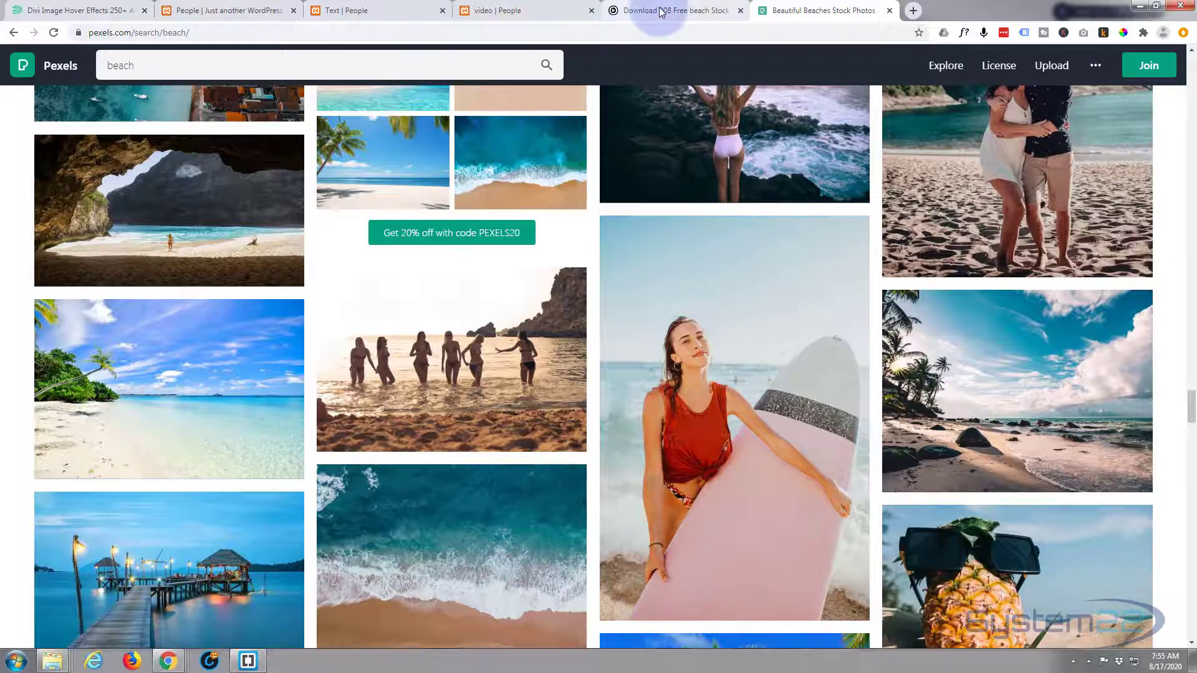
left_click(529, 10)
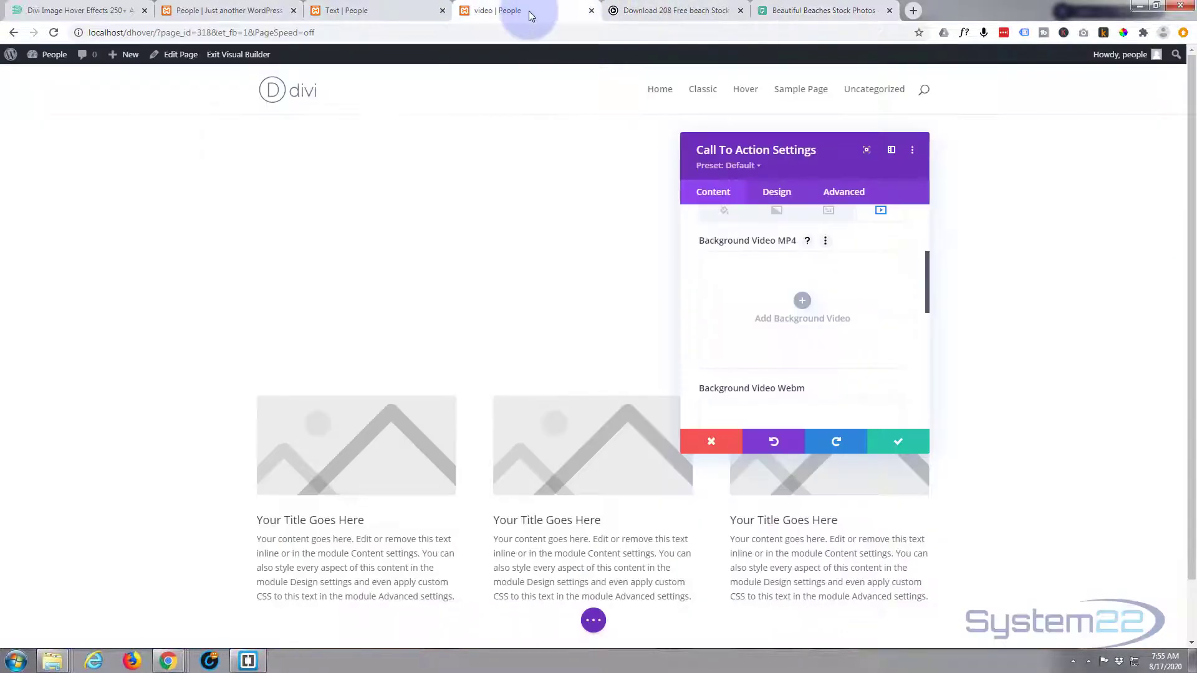
- Choose the Mexico beach surf clip from the media library as Background Video MP4
left_click(804, 301)
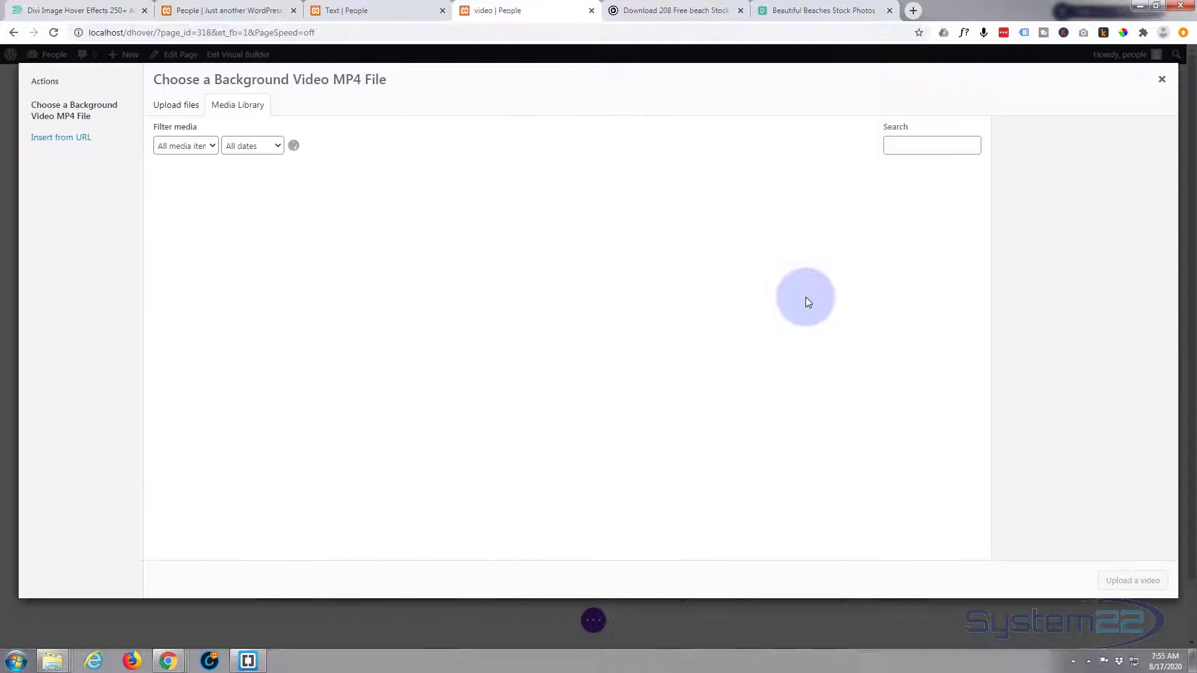
left_click(184, 197)
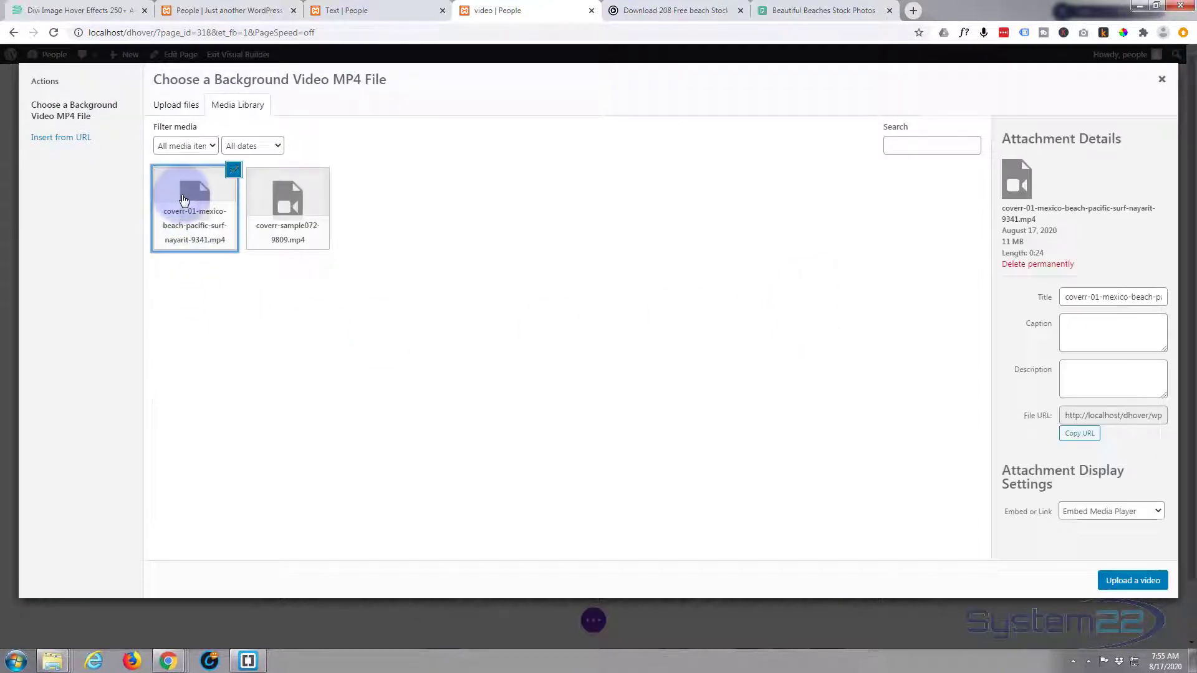
left_click(1118, 586)
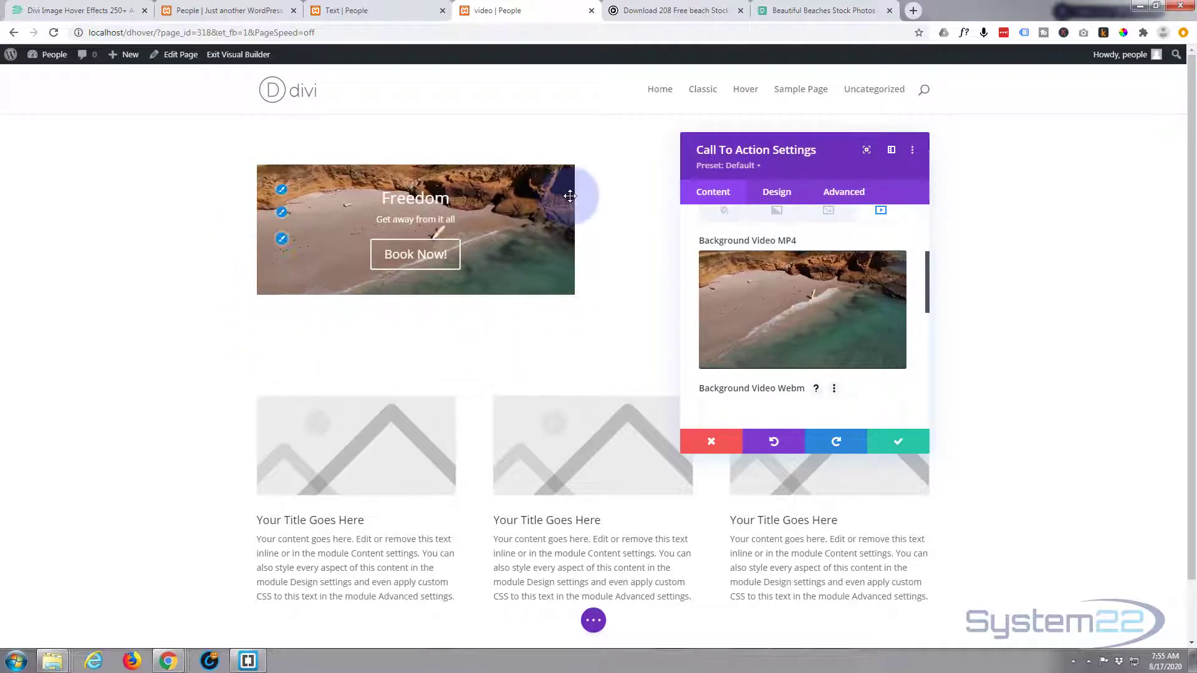
- Set linked top and bottom padding to 70px under Spacing, then save the module settings
left_click(783, 193)
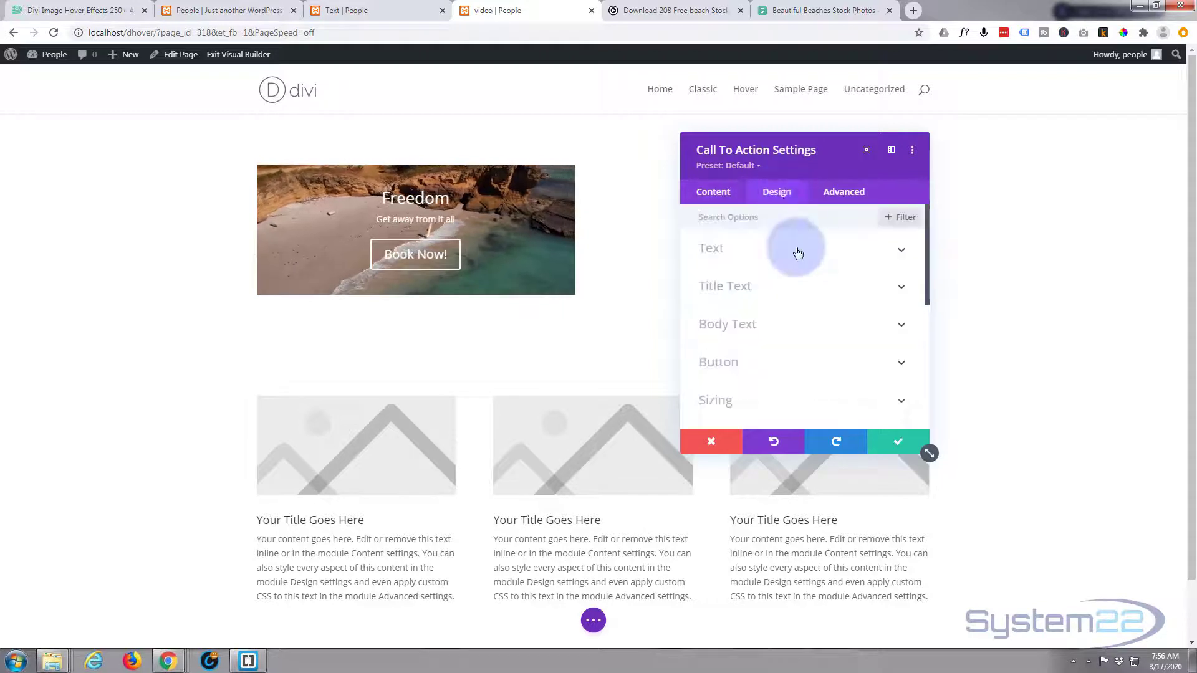
scroll(798, 255, "down", 1)
scroll(799, 255, "down", 2)
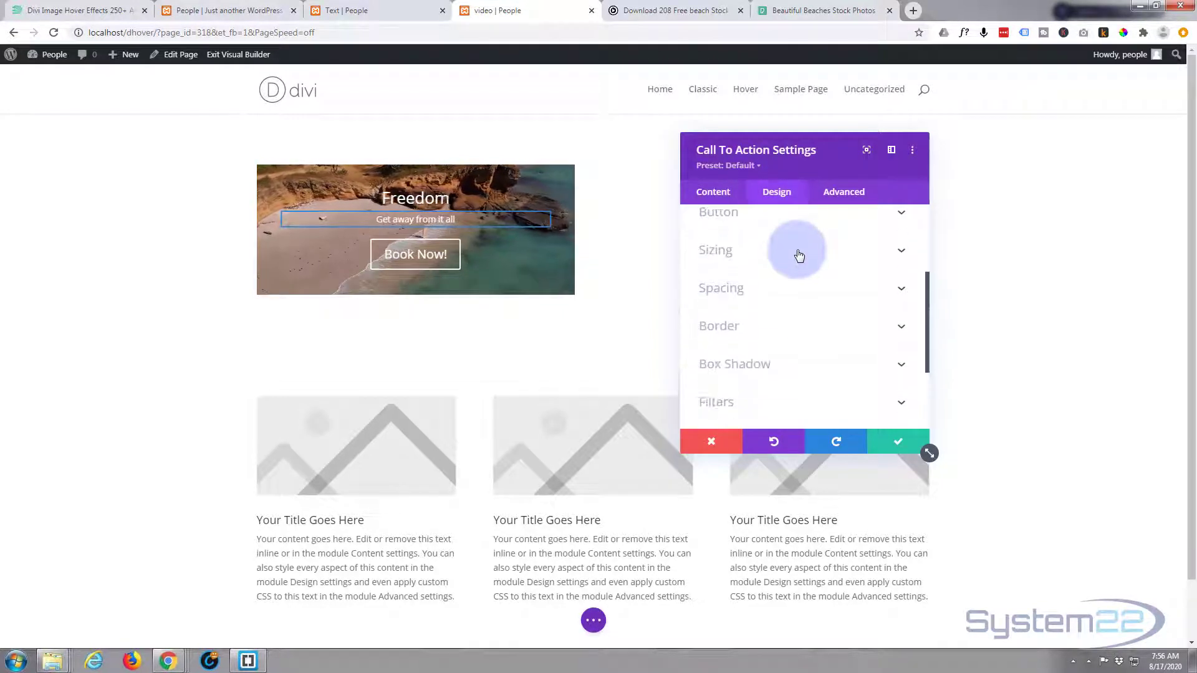
left_click(796, 252)
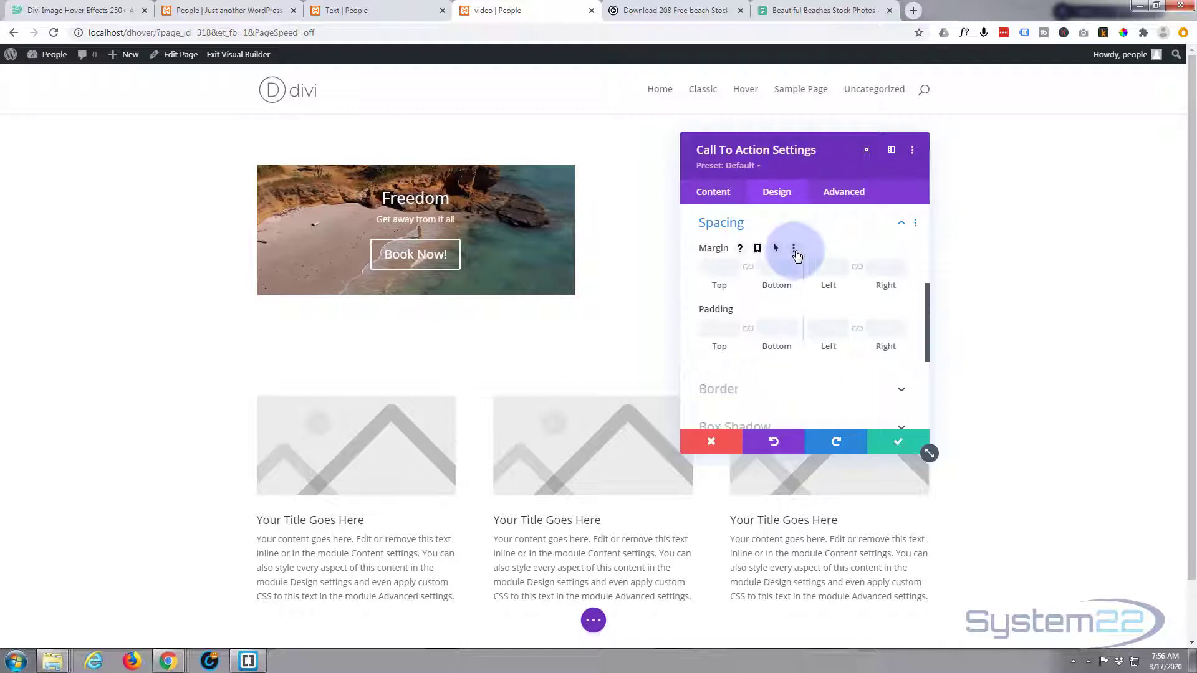
left_click(719, 322)
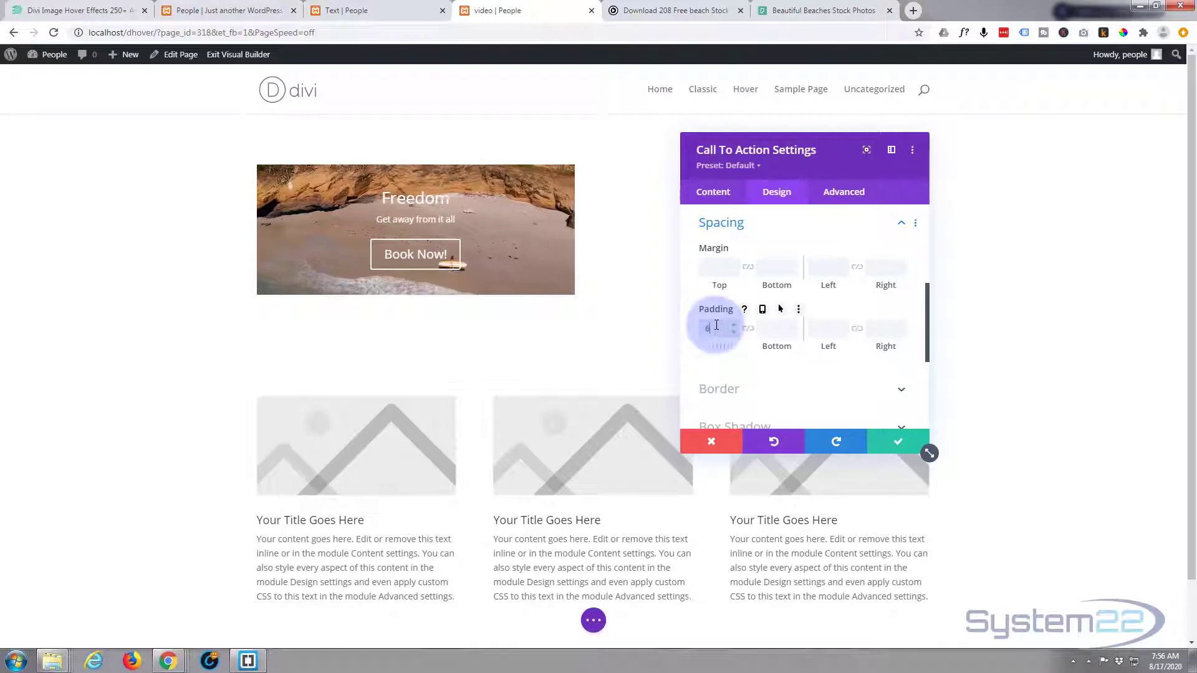
left_click(753, 336)
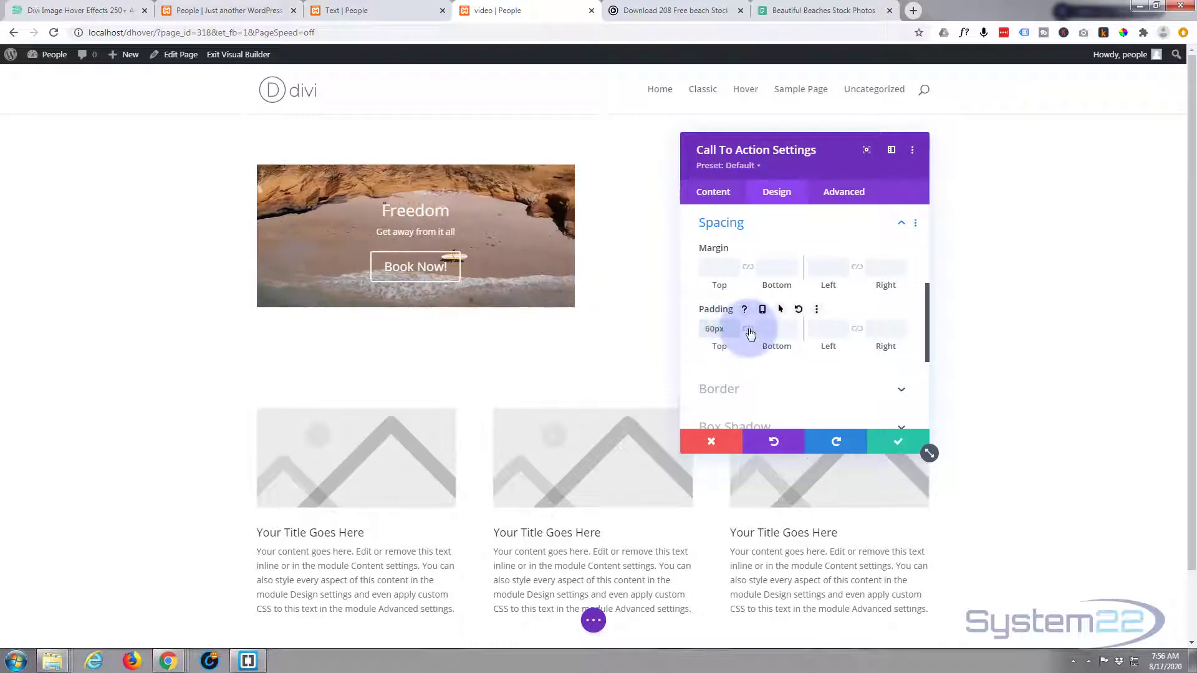
left_click(748, 330)
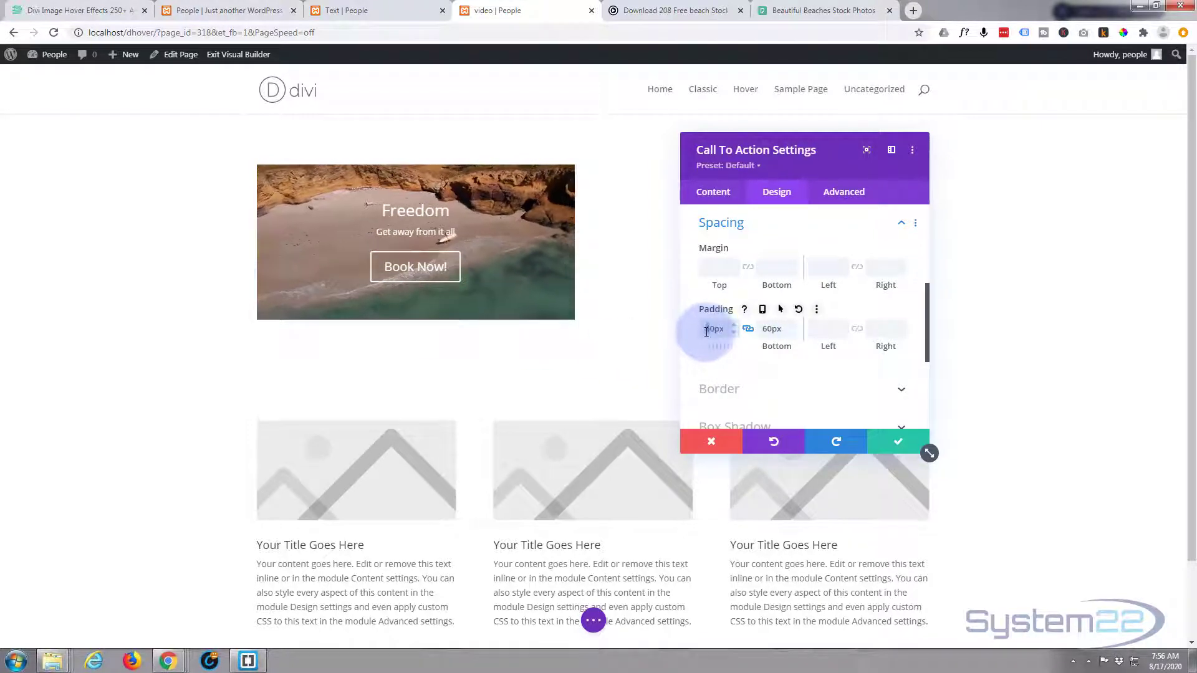
type("70")
left_click(762, 328)
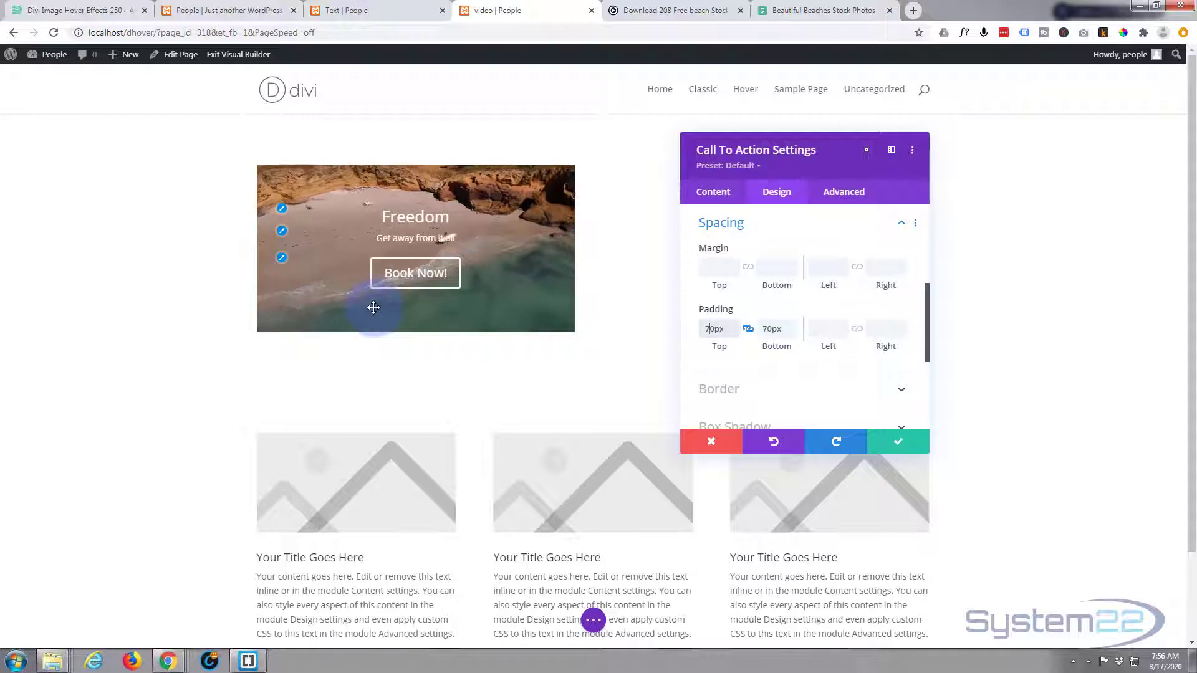
left_click(904, 447)
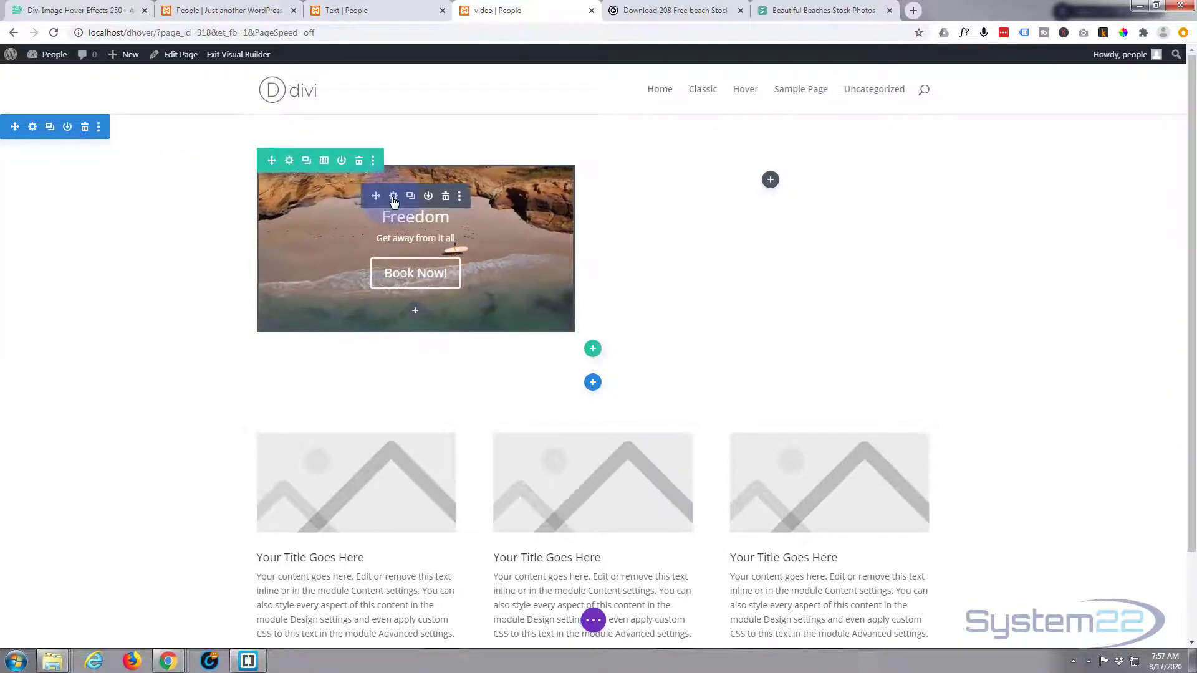
- Make the tropical beach photo the column's background image and save the column and row settings
left_click(289, 161)
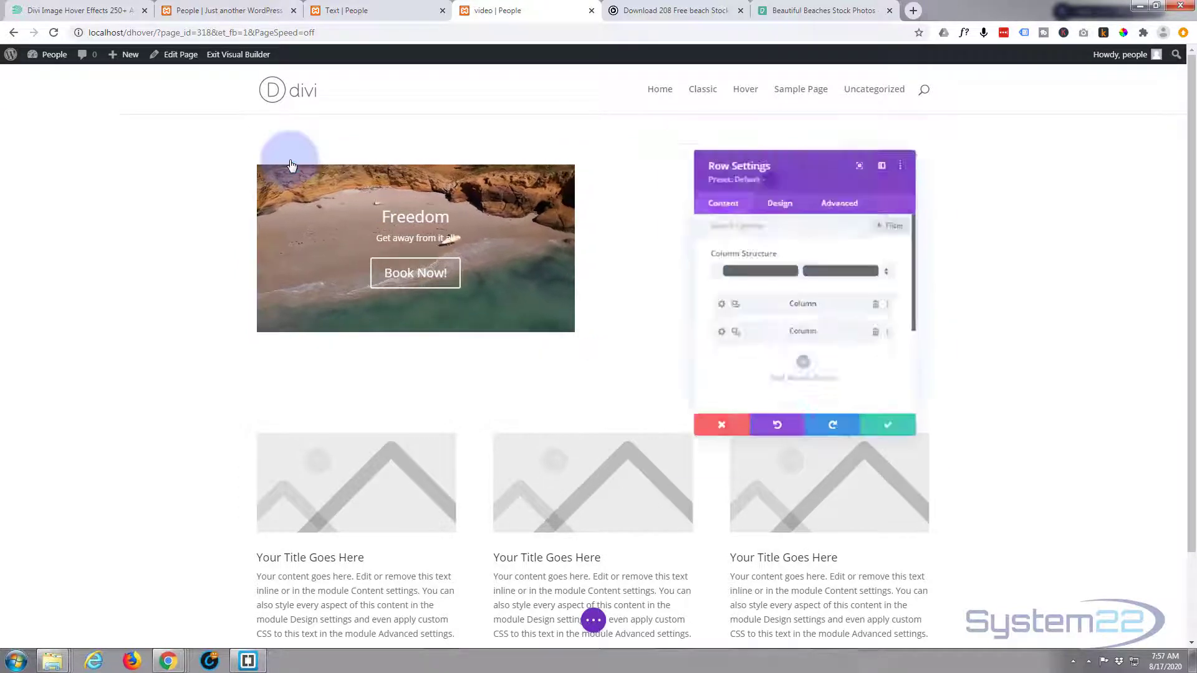
left_click(711, 307)
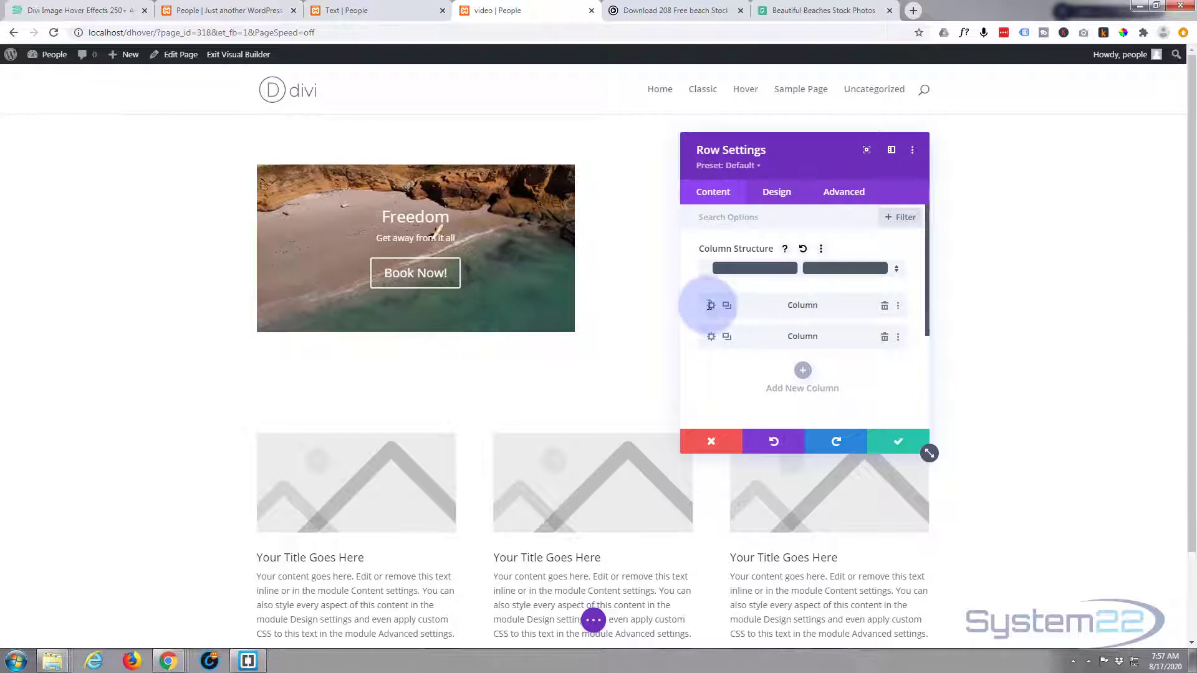
scroll(753, 357, "down", 2)
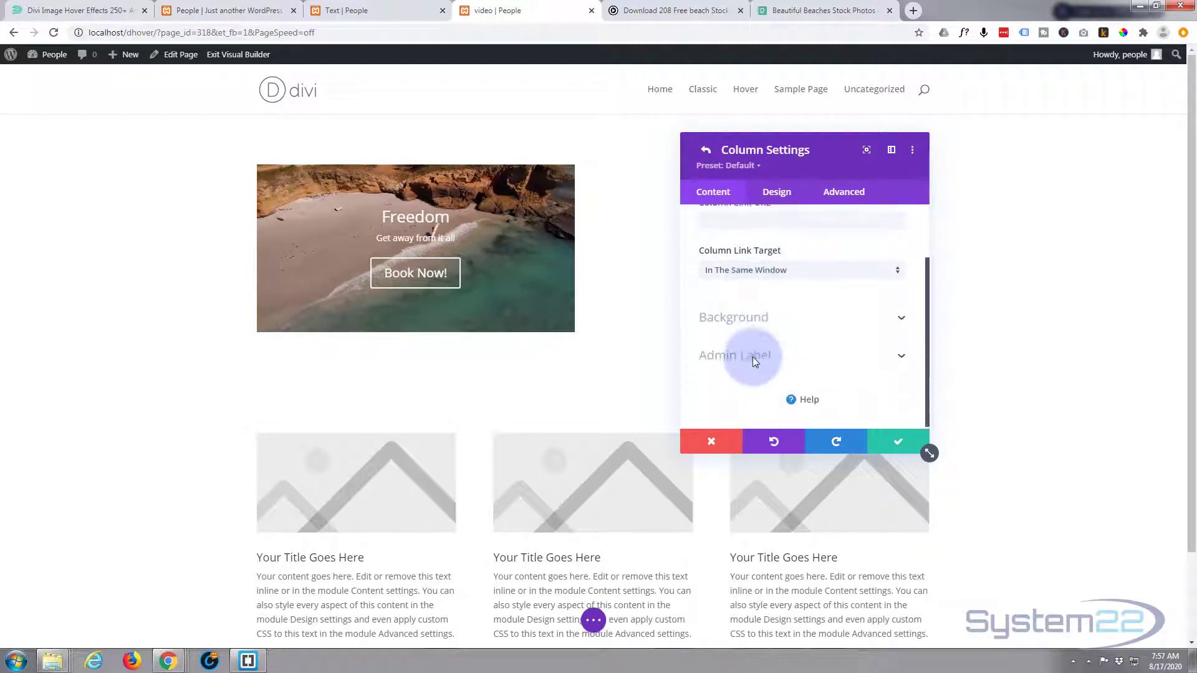
left_click(774, 321)
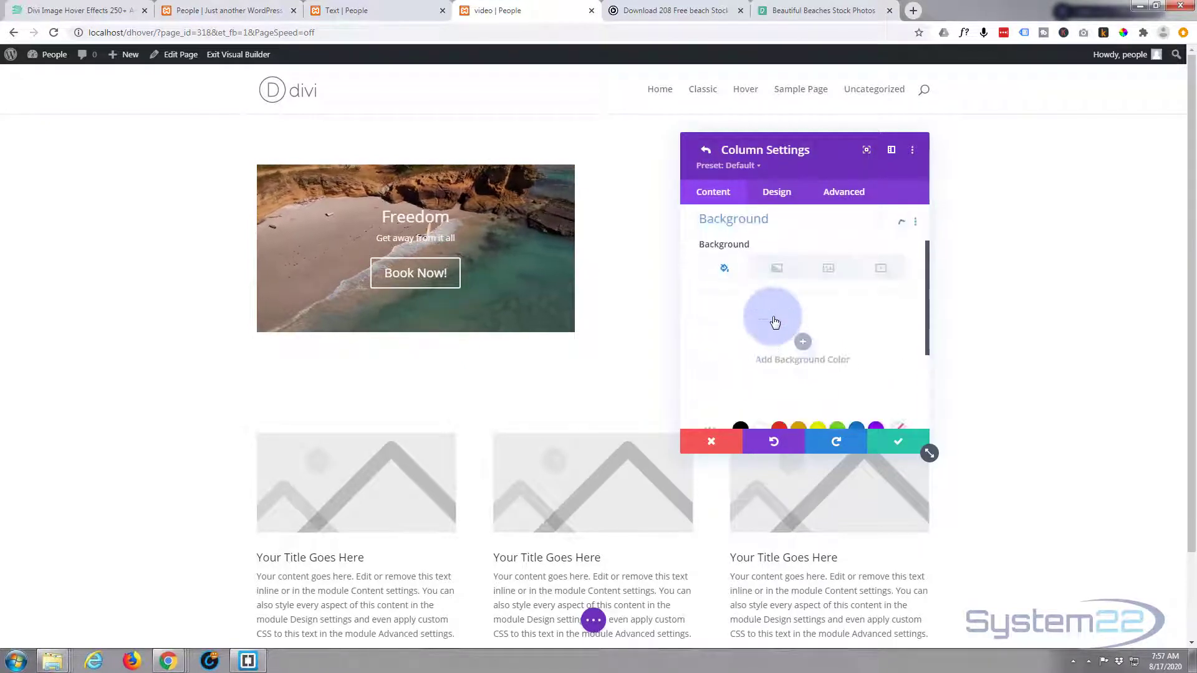
left_click(837, 279)
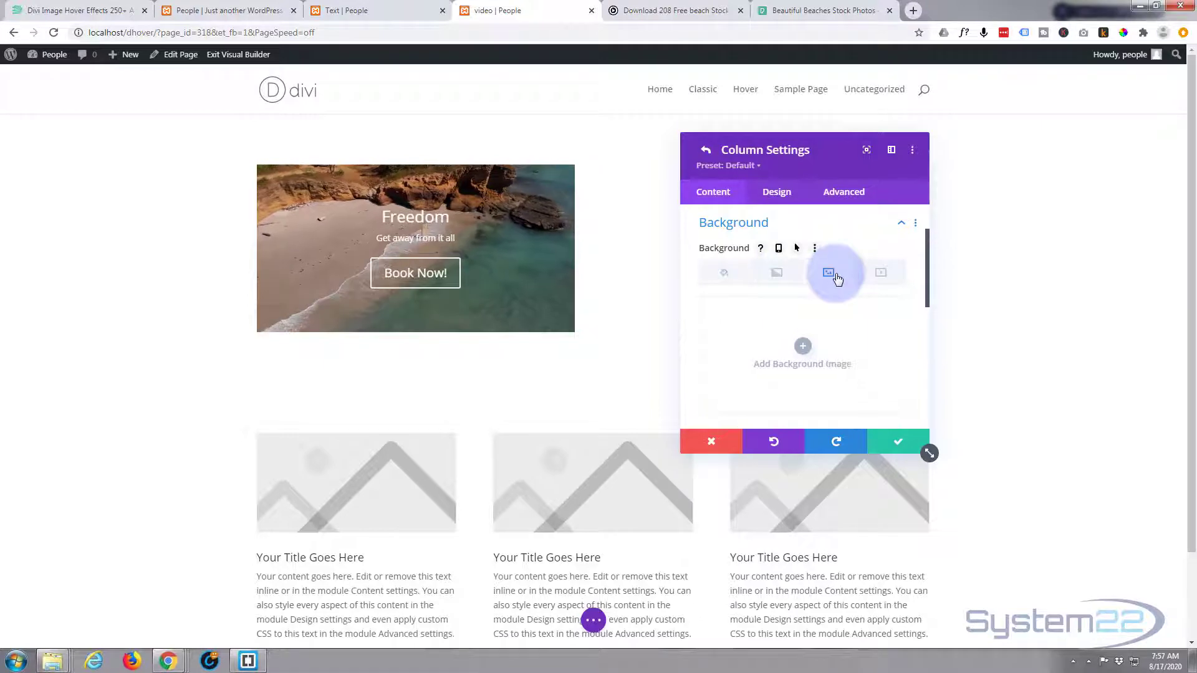
left_click(804, 349)
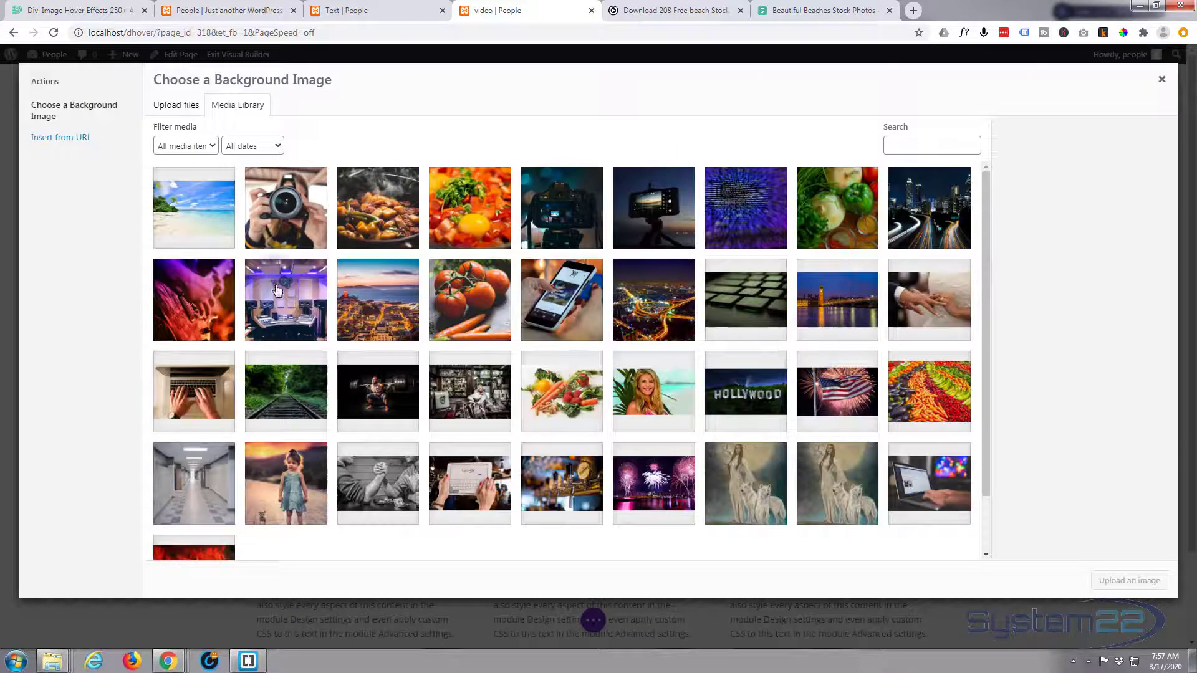
left_click(186, 215)
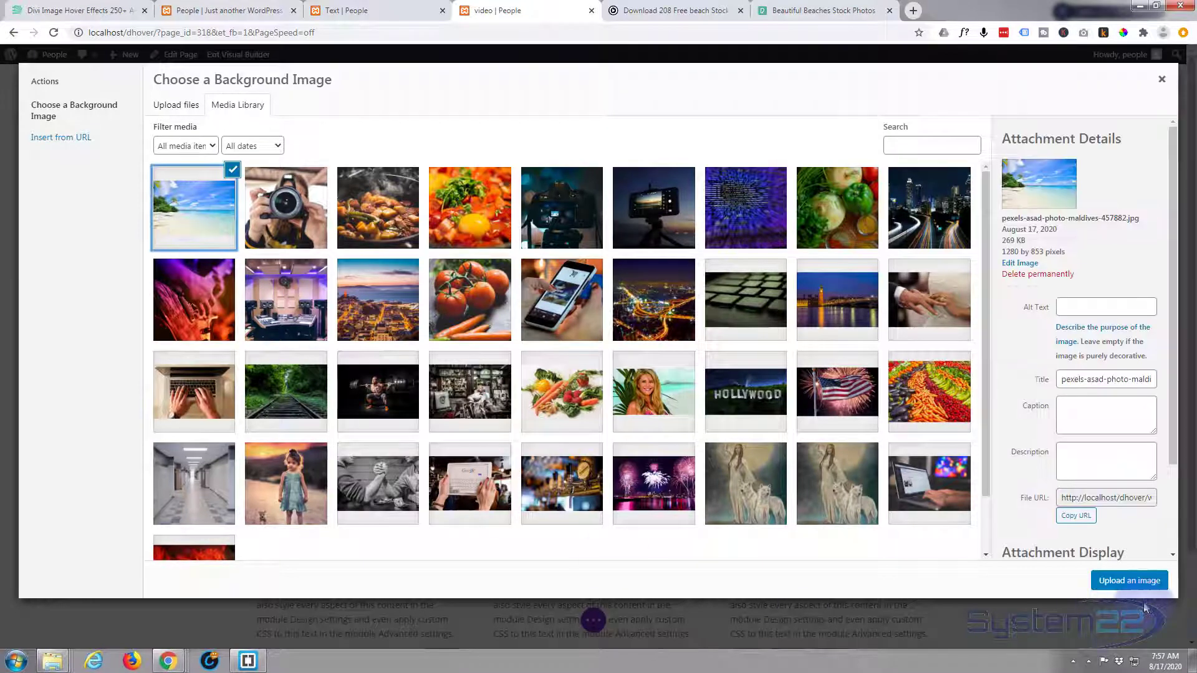
left_click(1131, 582)
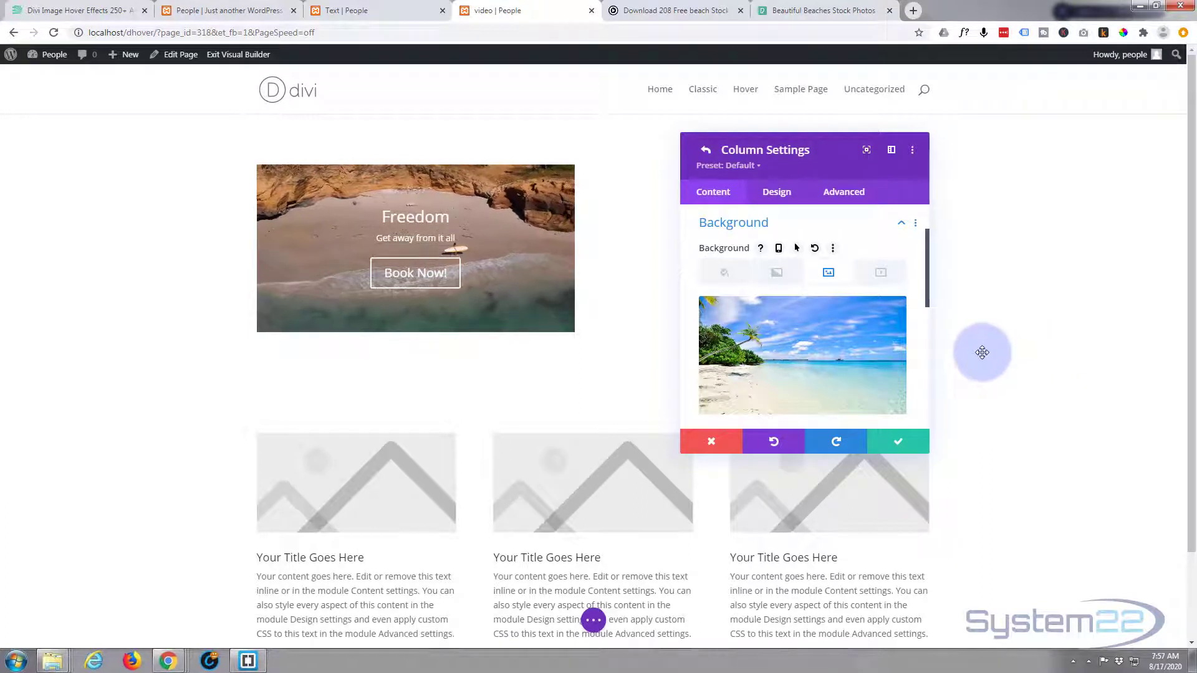
left_click(900, 443)
left_click(901, 443)
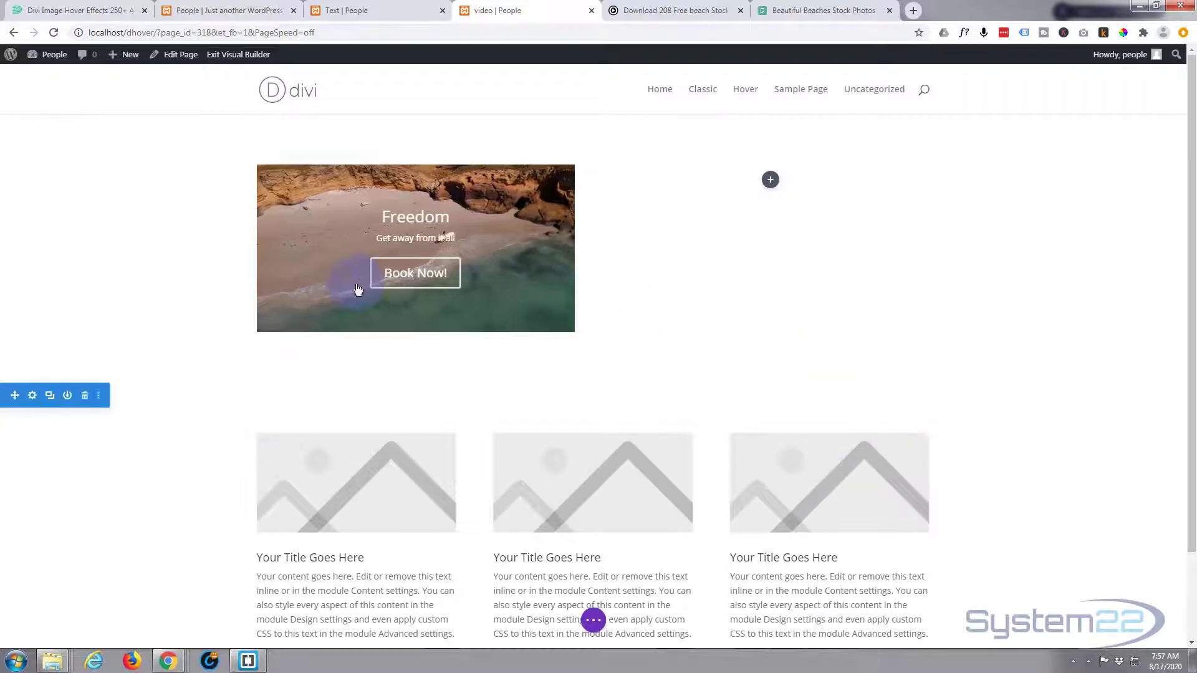
- Reopen the Freedom call-to-action settings
left_click(393, 196)
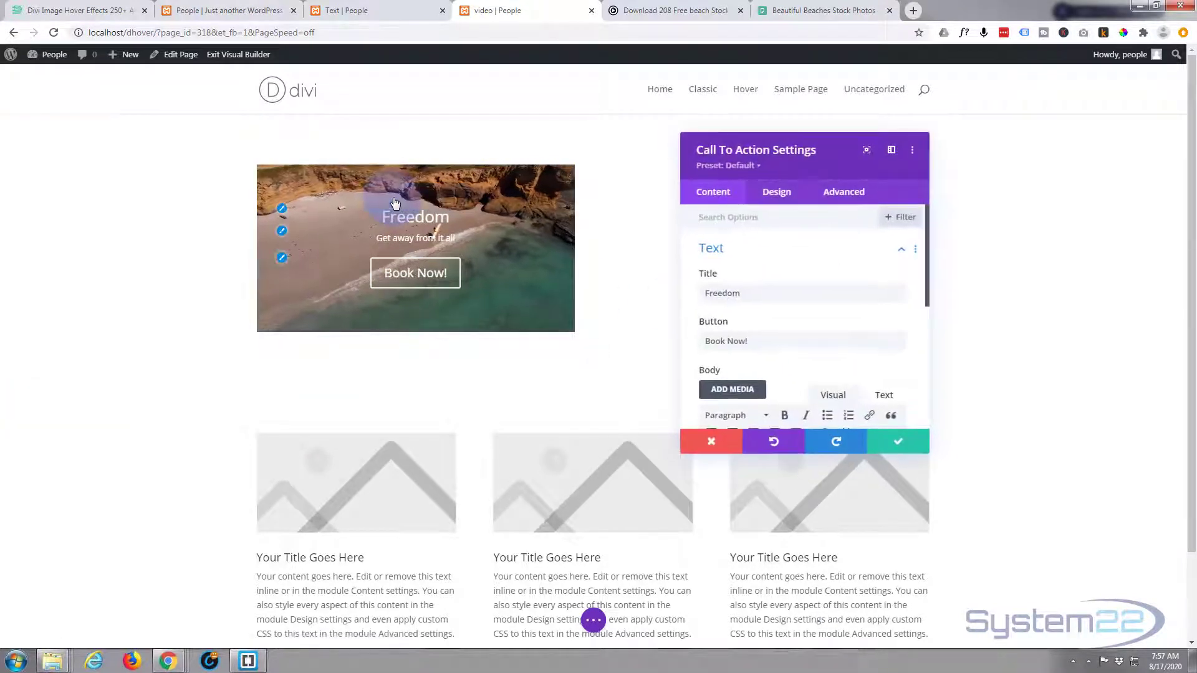
left_click(642, 249)
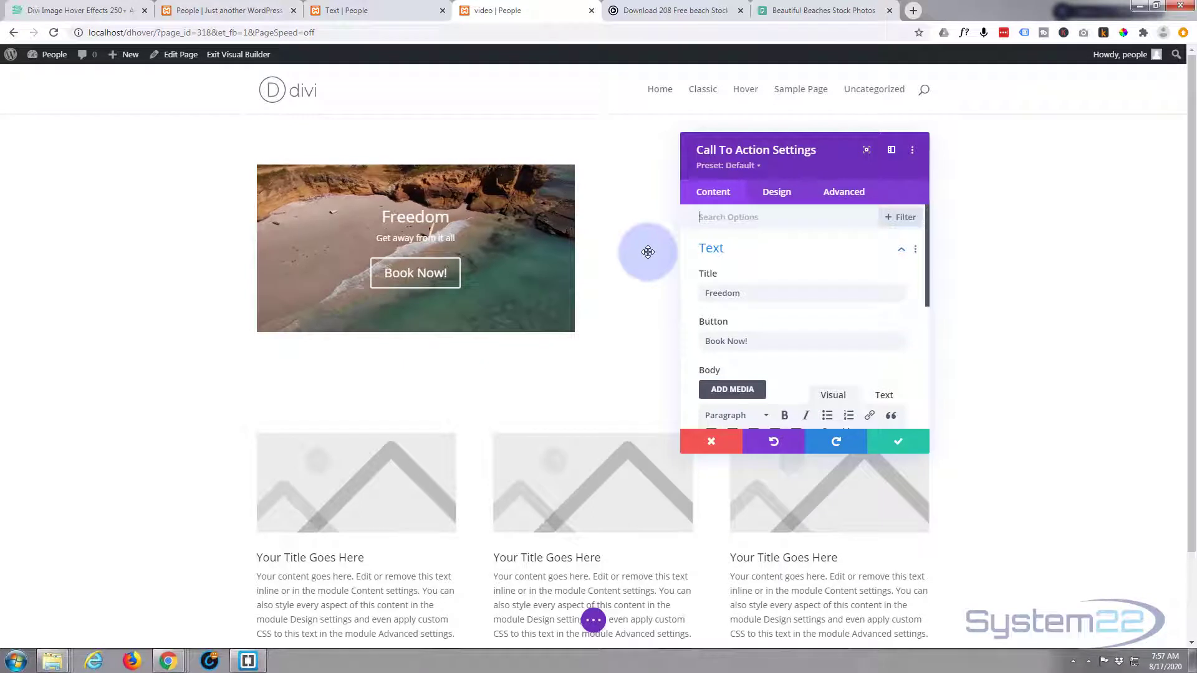
left_click(511, 262)
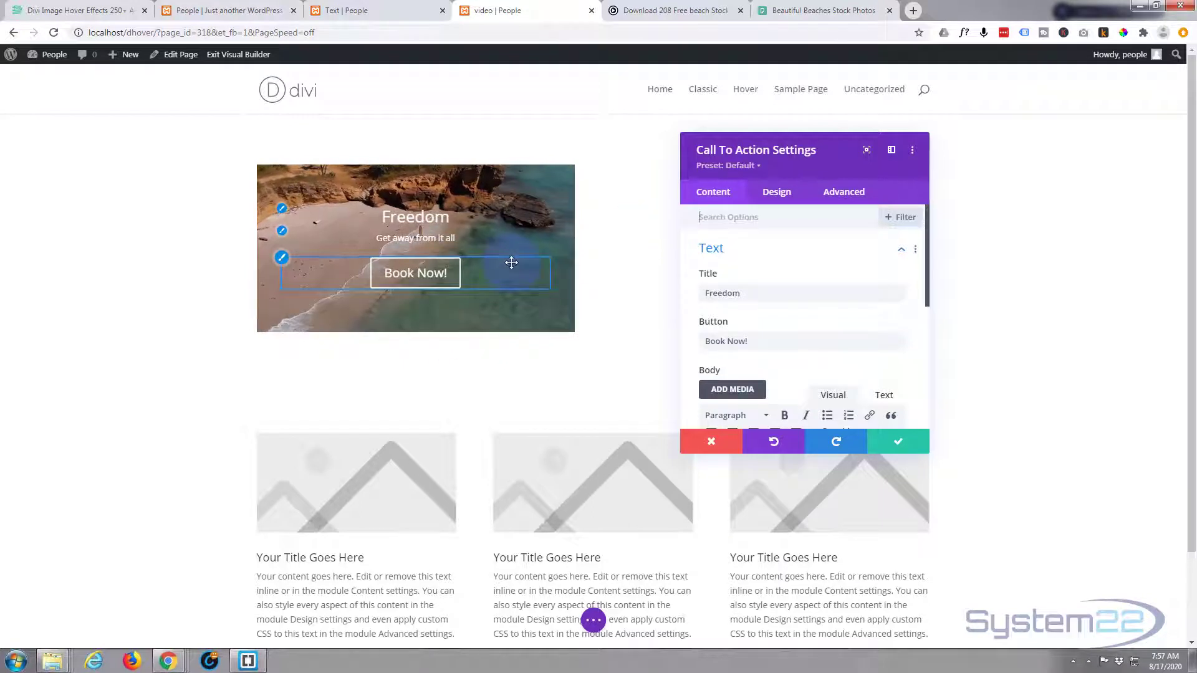
left_click(104, 320)
left_click(161, 308)
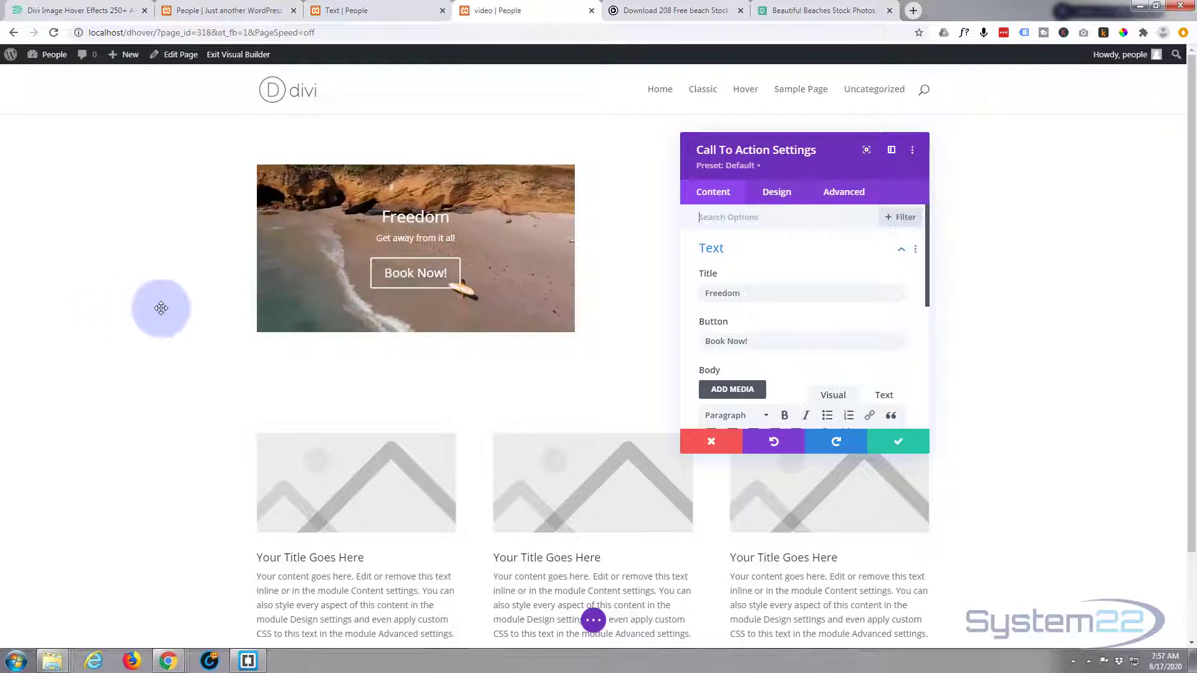
left_click(317, 301)
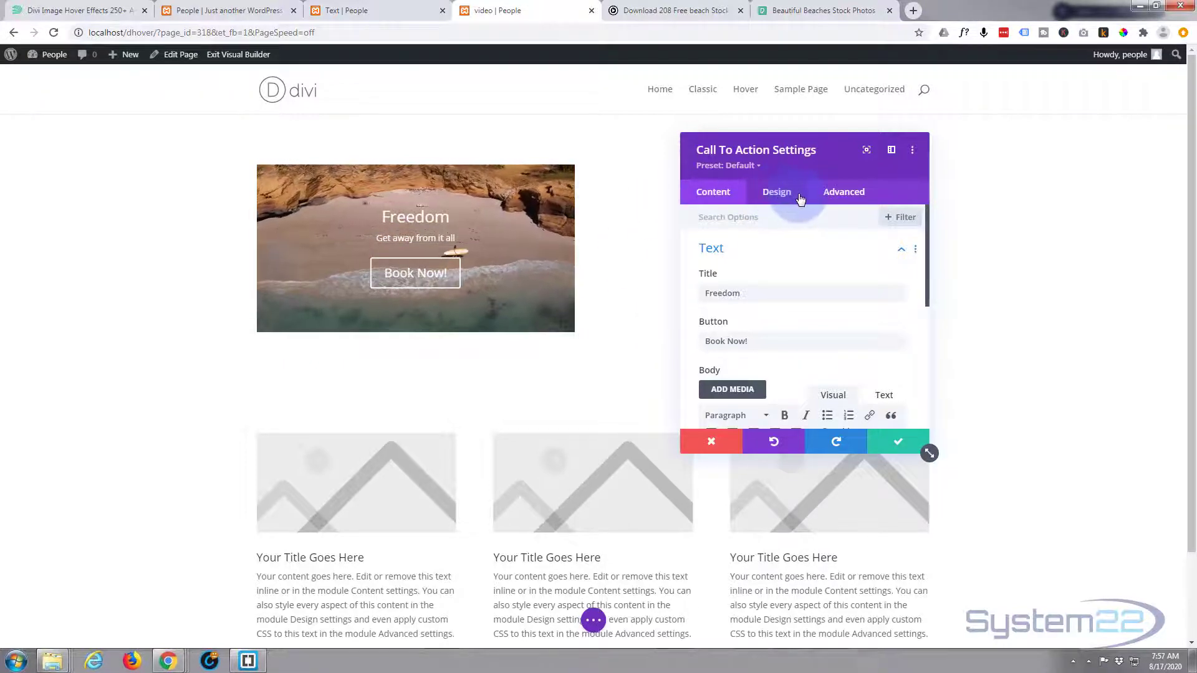
- Lower the call-to-action's Filters opacity from 100% to 0%
left_click(776, 193)
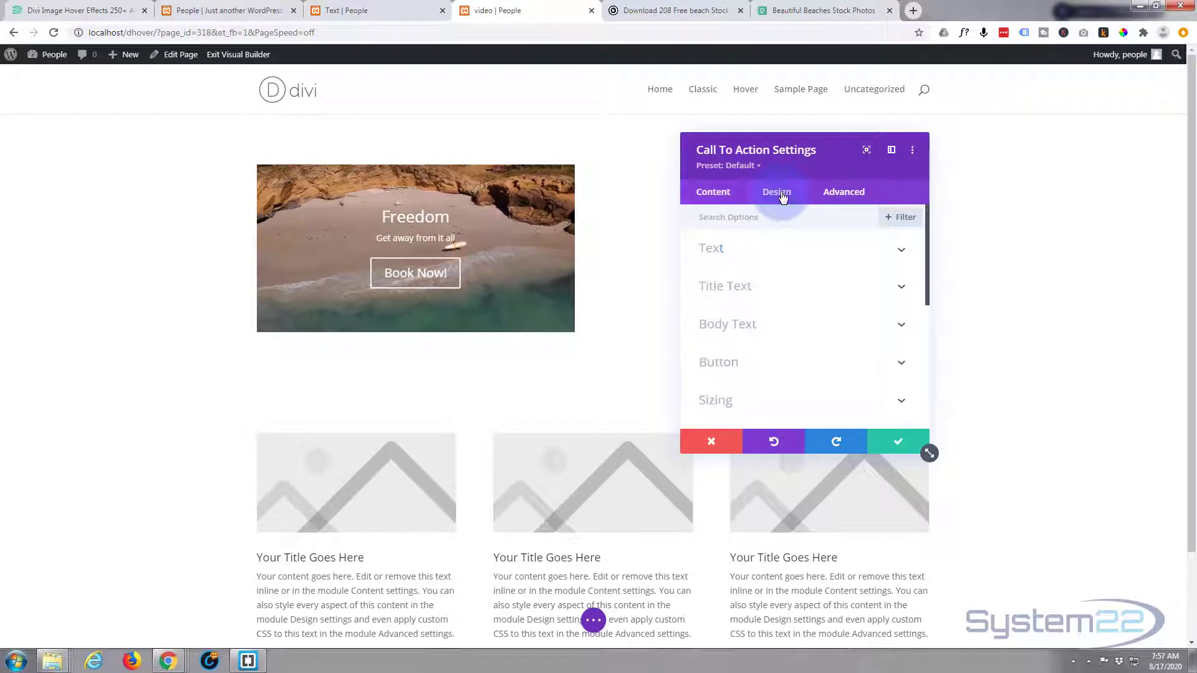
scroll(813, 293, "down", 3)
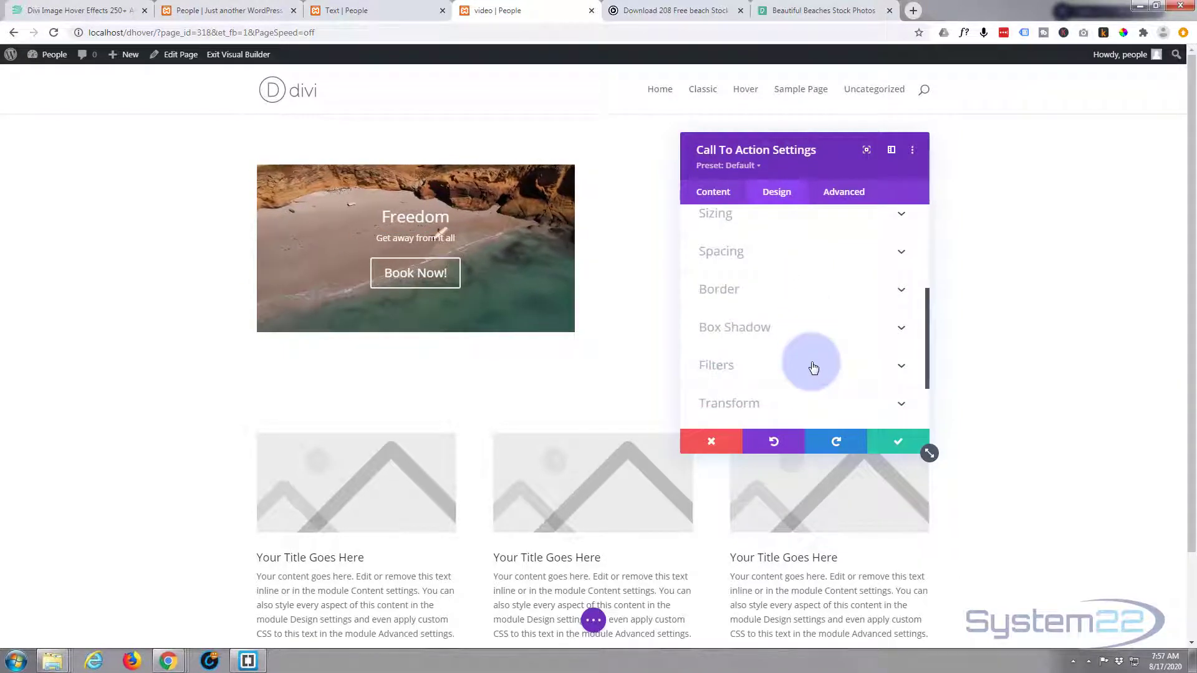
left_click(813, 367)
scroll(810, 319, "down", 5)
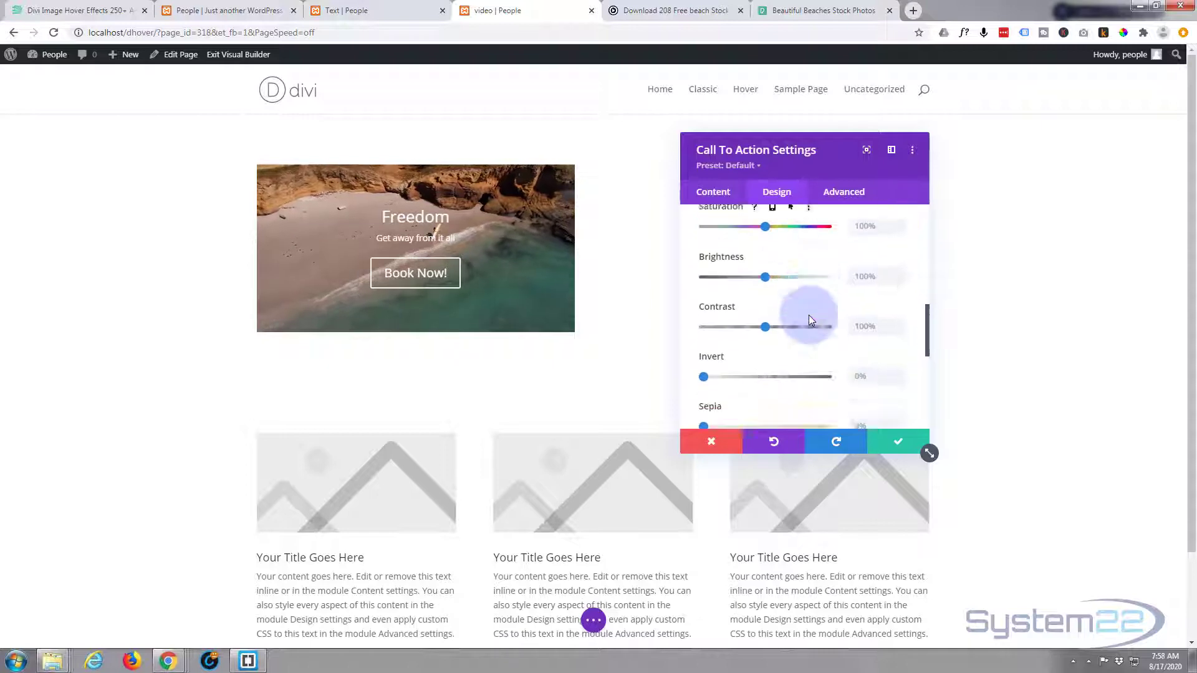
scroll(811, 319, "down", 2)
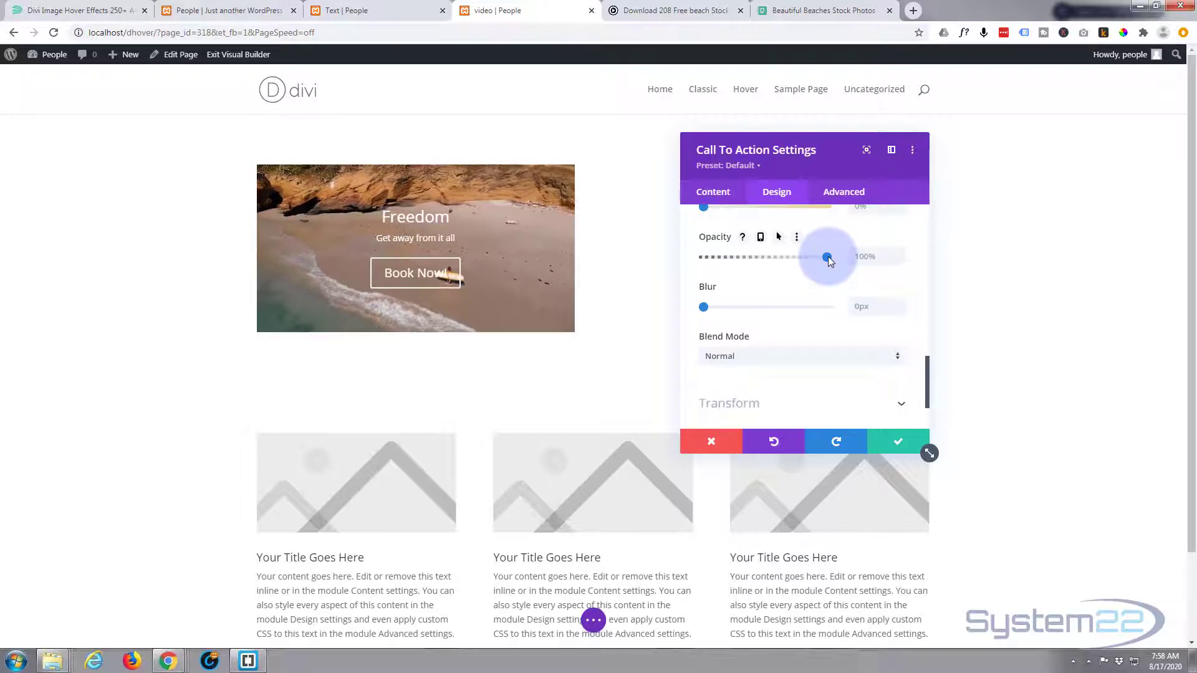
left_click_drag(827, 257, 697, 258)
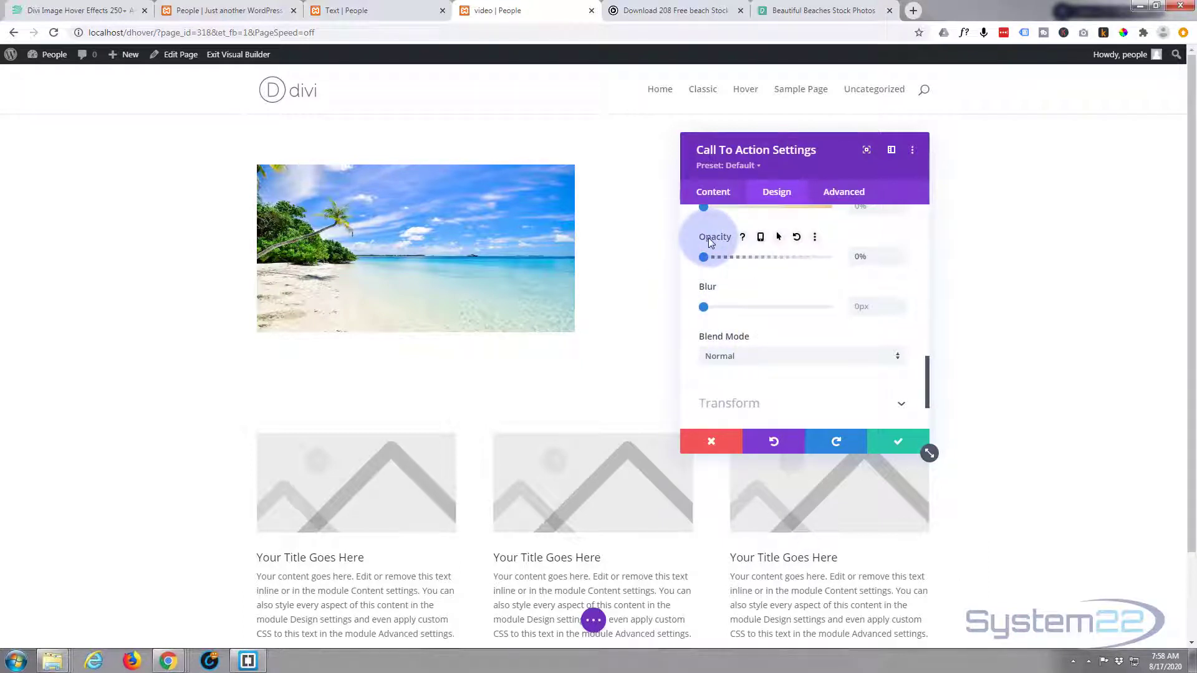
- Give the call-to-action 100% opacity on hover and preview its normal and hover states
left_click(779, 238)
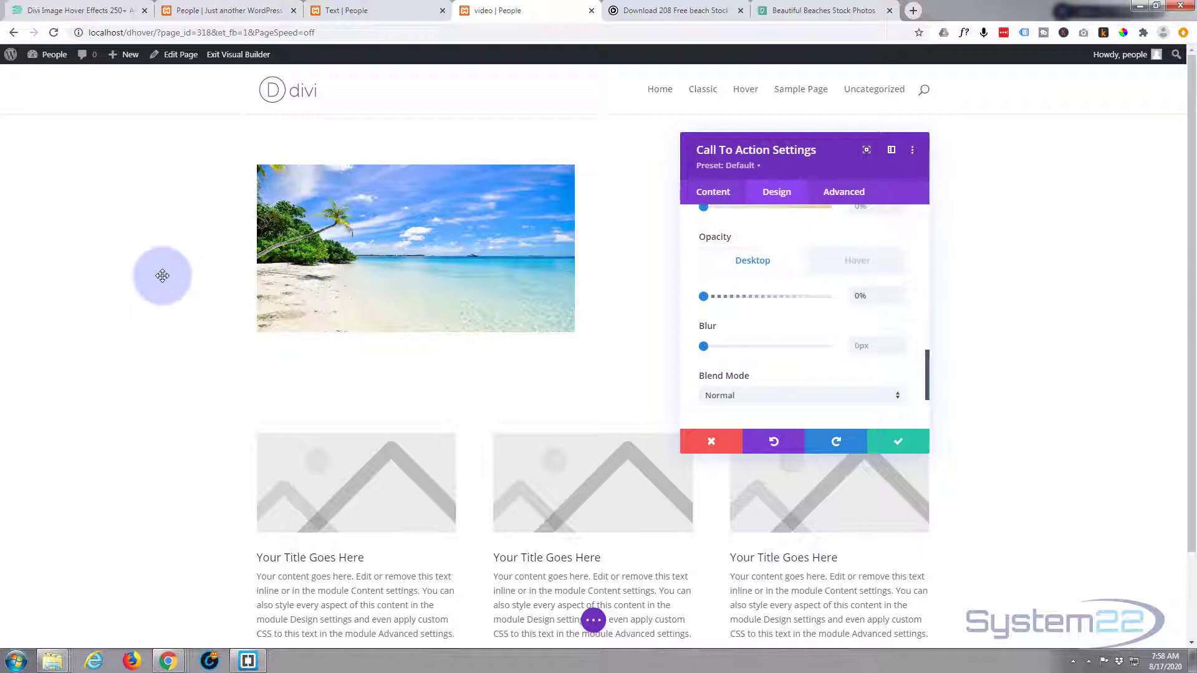
left_click(871, 262)
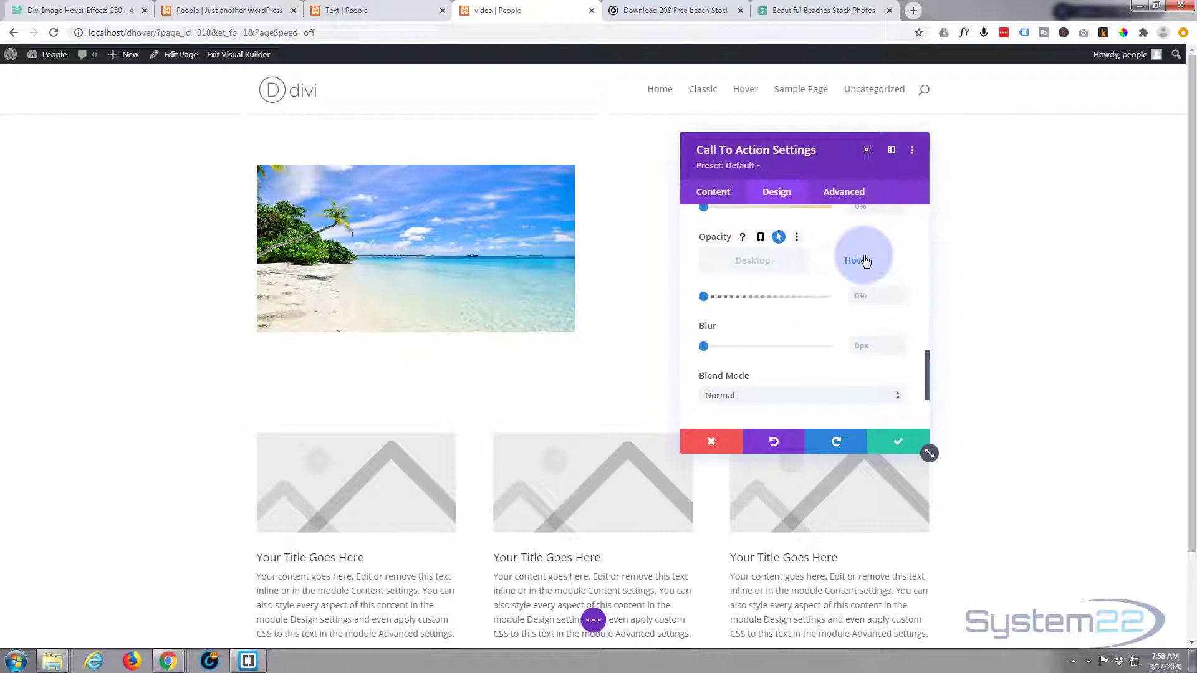
left_click(701, 297)
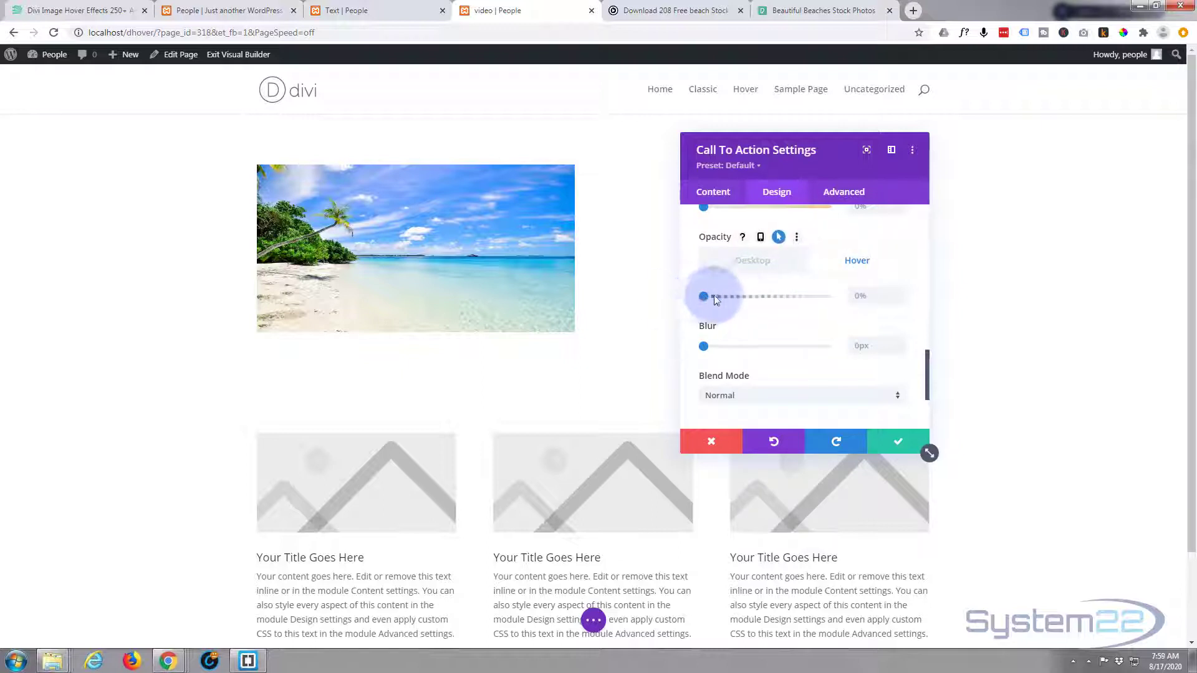
left_click_drag(714, 299, 835, 298)
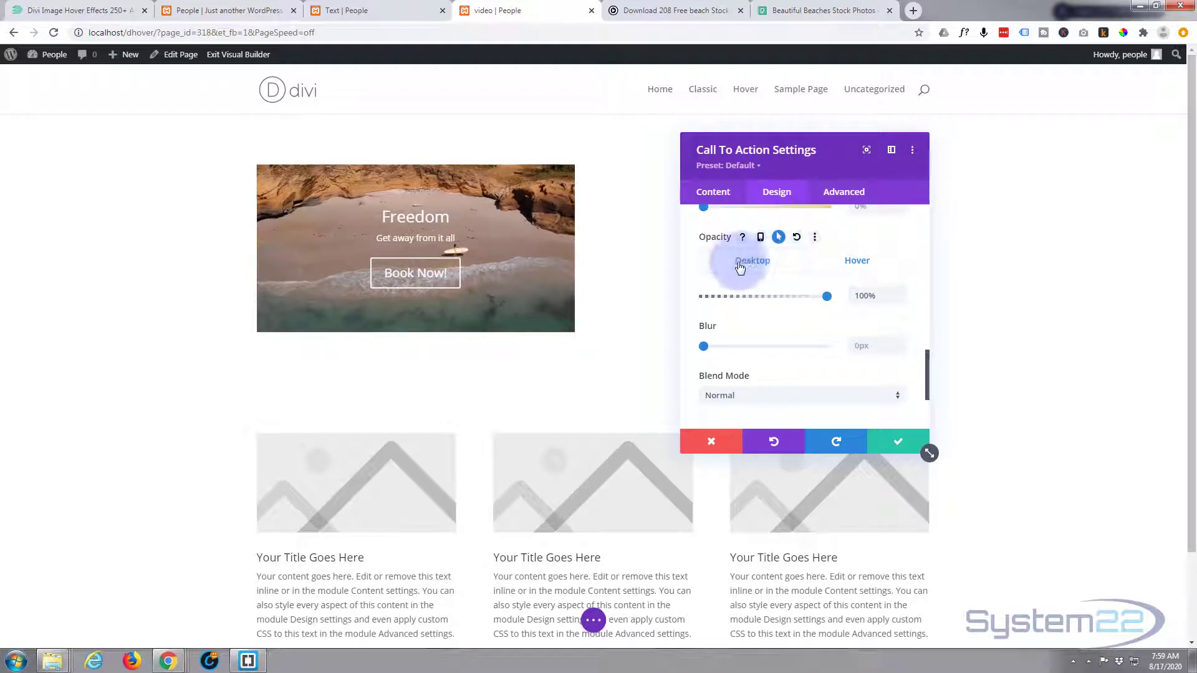
left_click(748, 264)
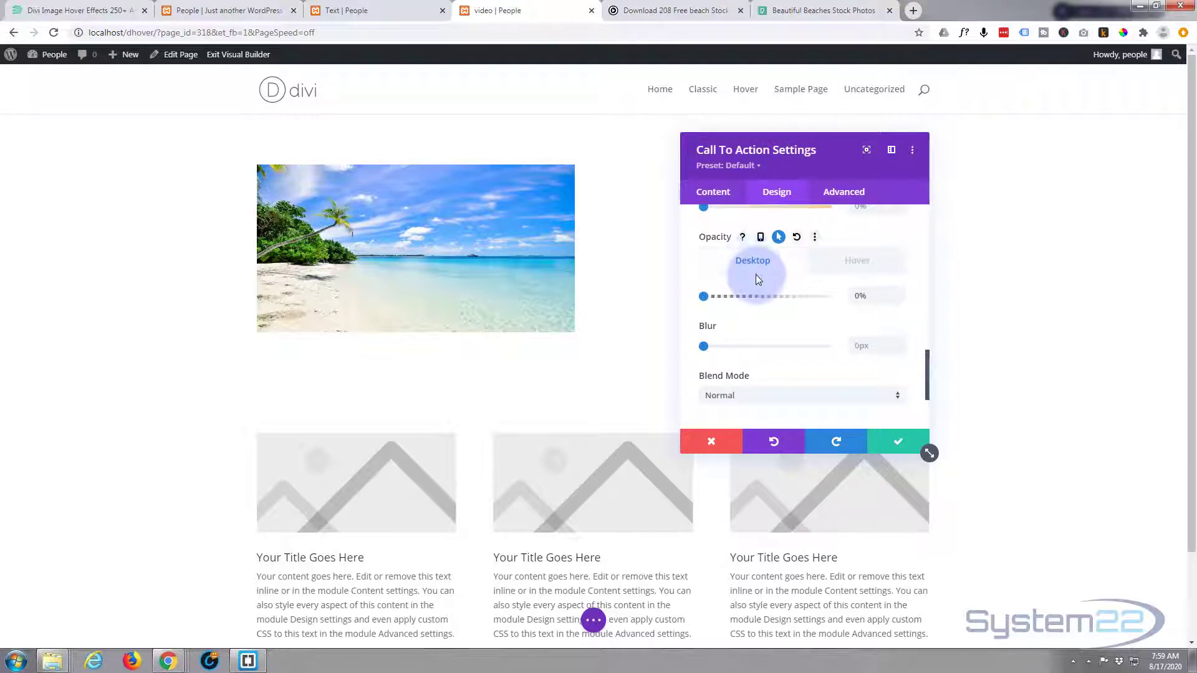
left_click(847, 261)
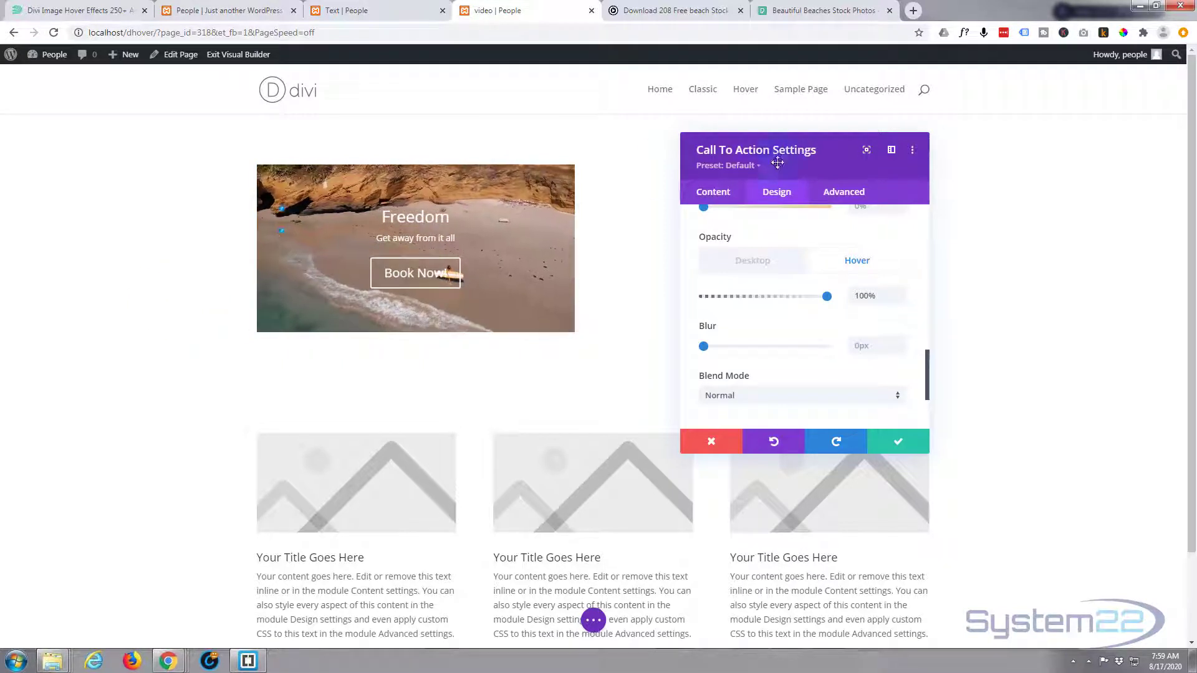
- In the Advanced Transitions settings, set Transition Duration to 1100ms and Transition Speed Curve to Ease-In-Out
left_click(849, 193)
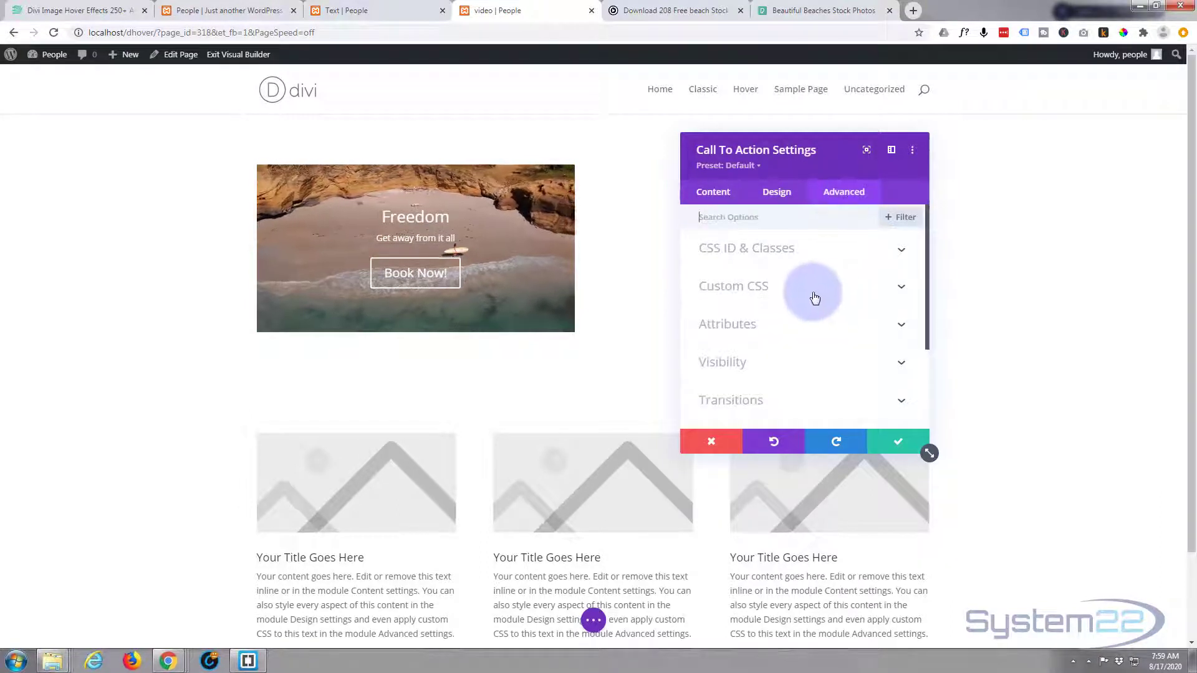
scroll(816, 296, "down", 1)
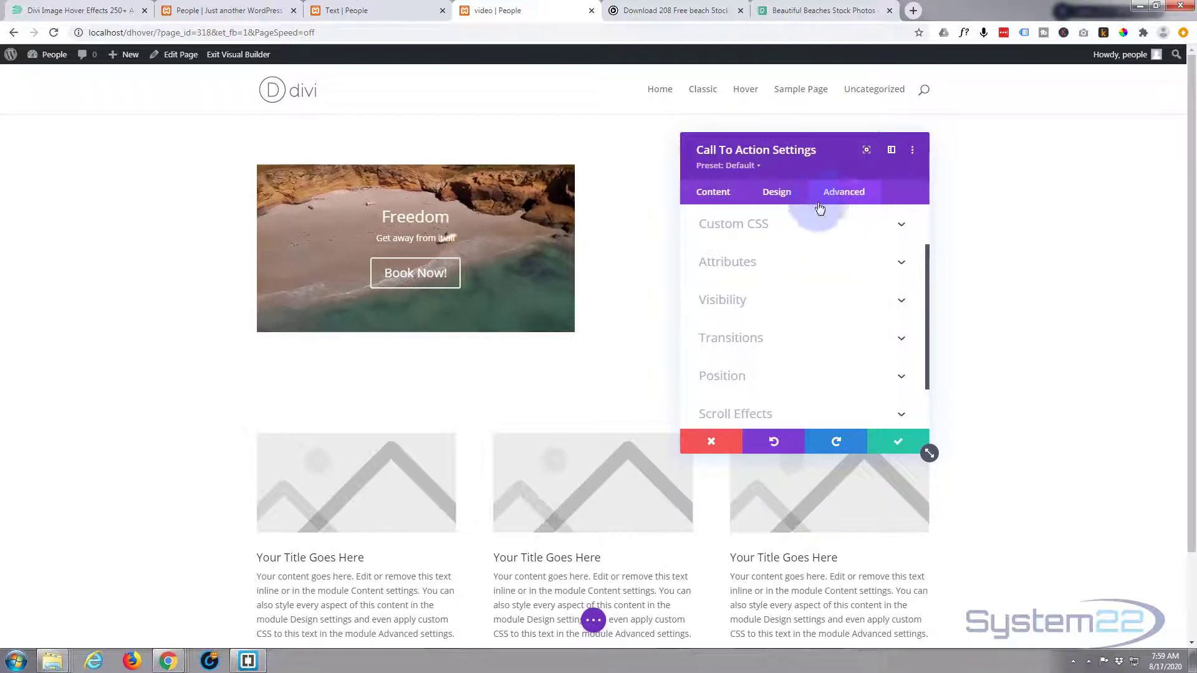
left_click(787, 340)
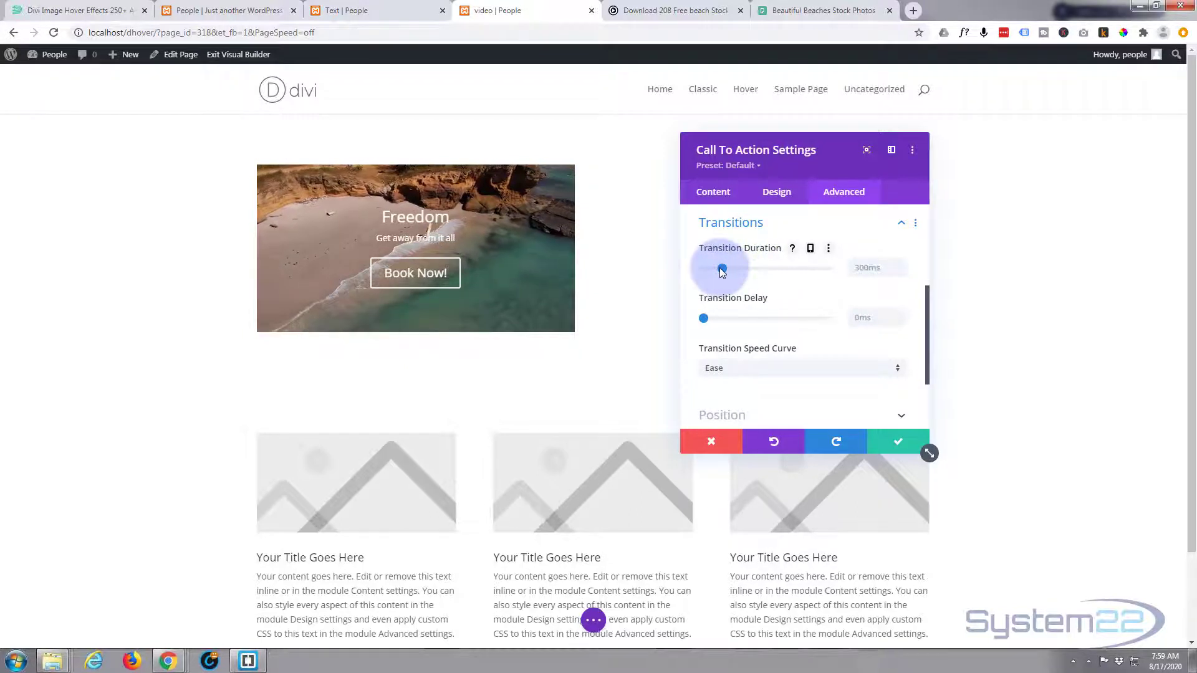
left_click_drag(760, 268, 769, 268)
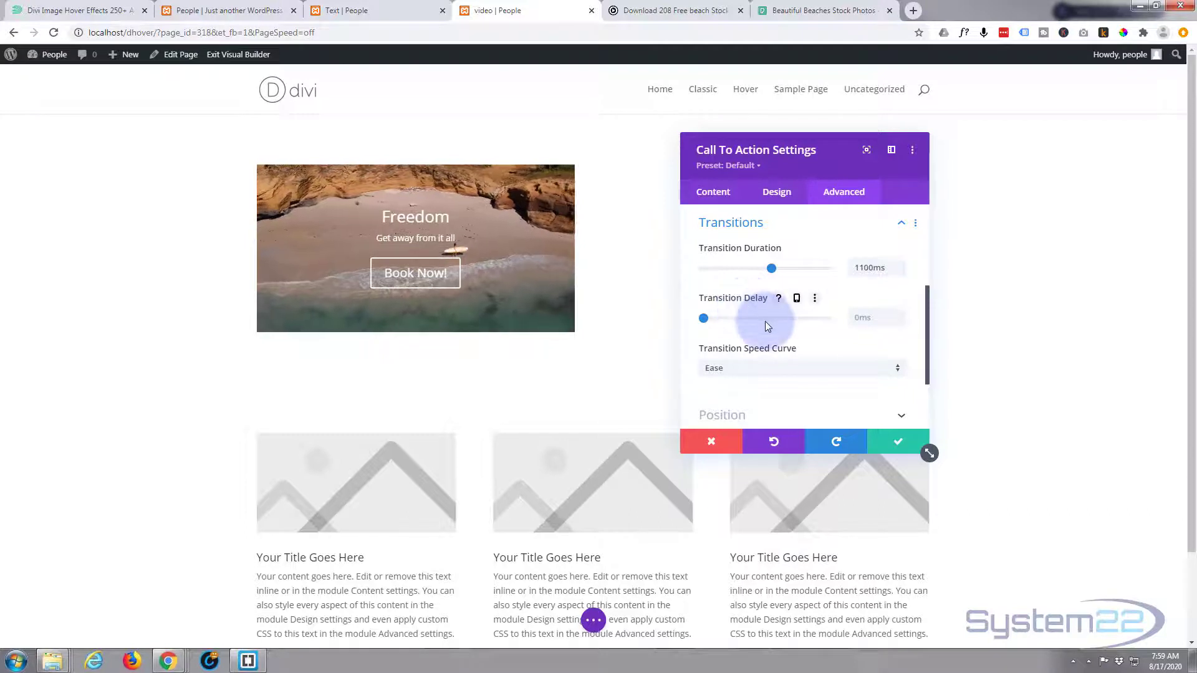
scroll(765, 320, "down", 1)
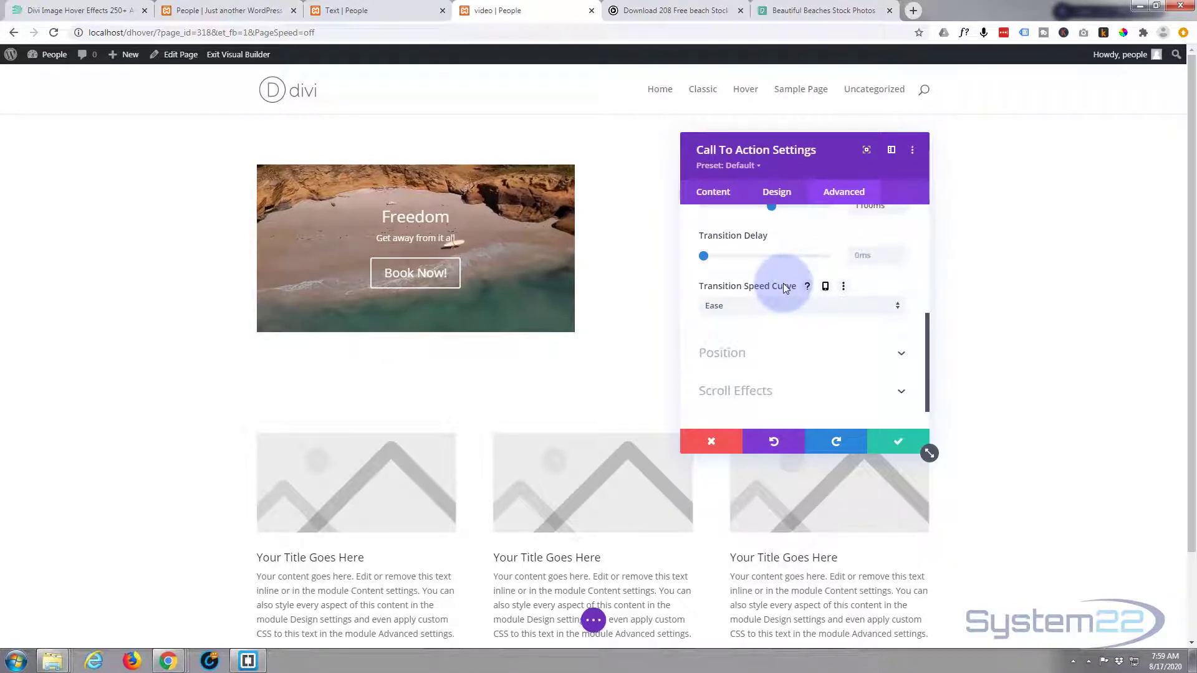
left_click(811, 304)
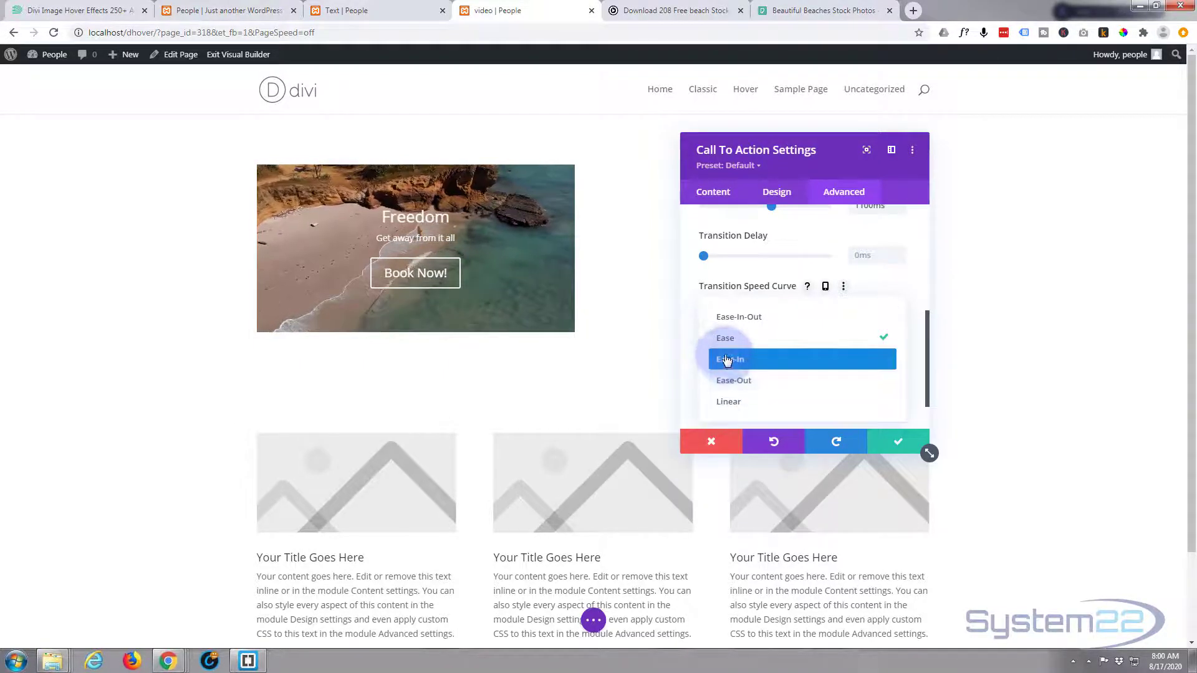
left_click(741, 317)
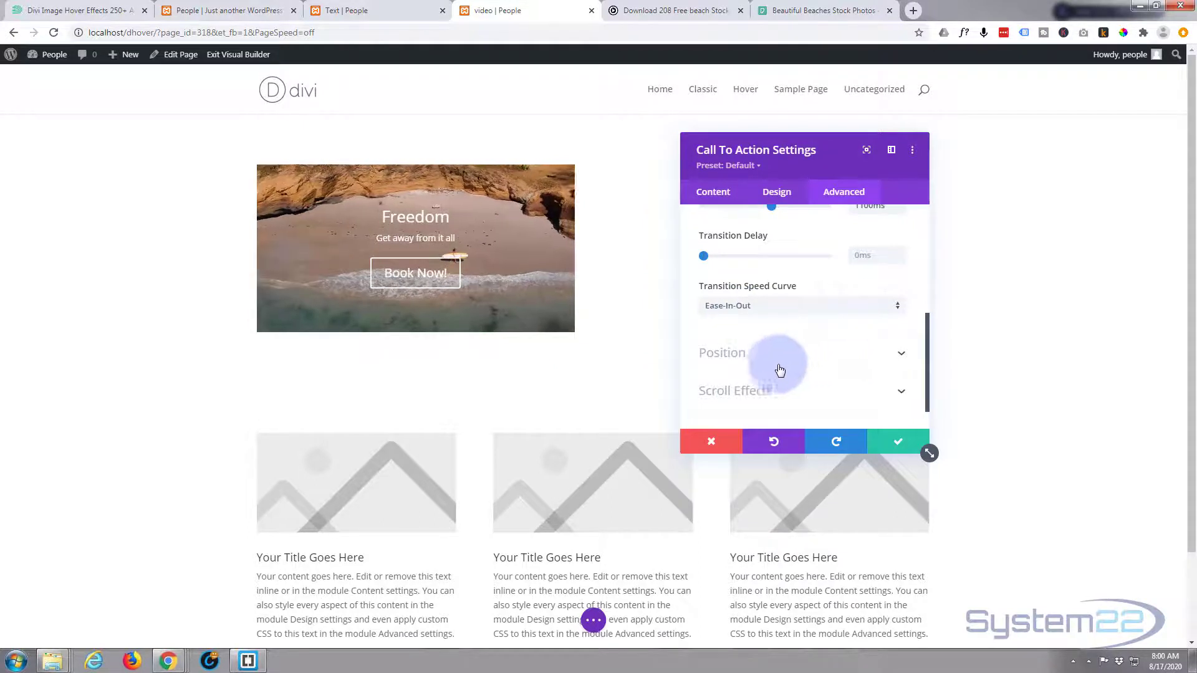
- Confirm the module settings, save the page as a draft, and exit the Visual Builder
left_click(899, 443)
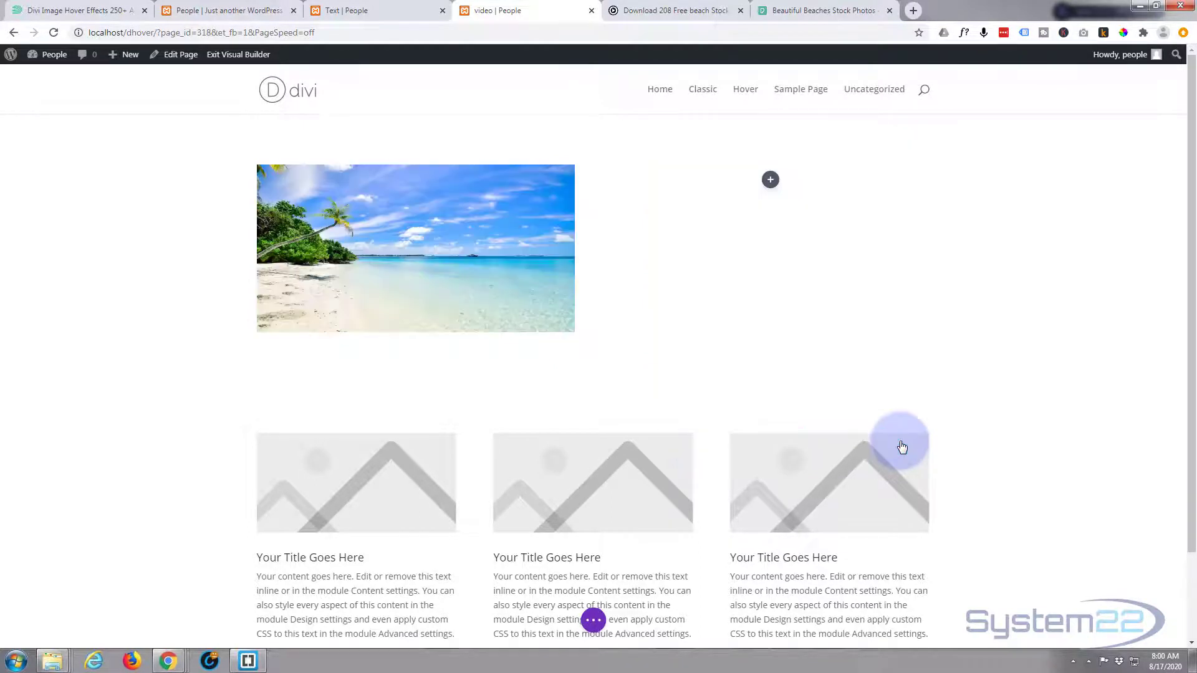
left_click(593, 620)
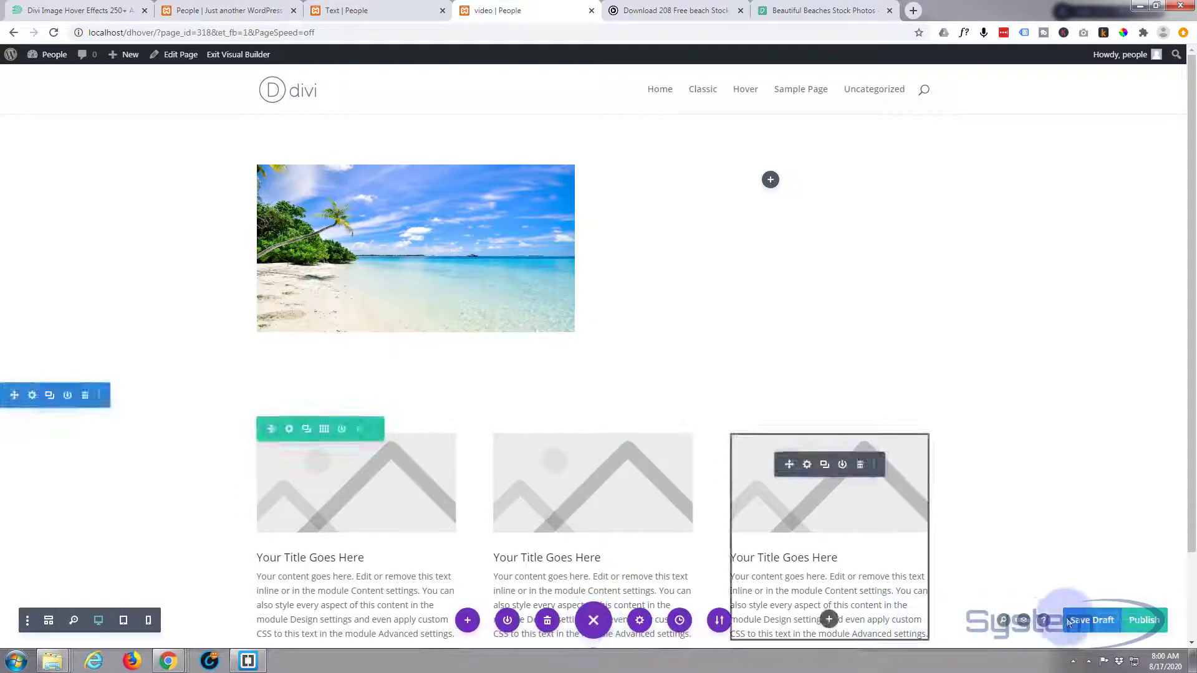
left_click(1086, 623)
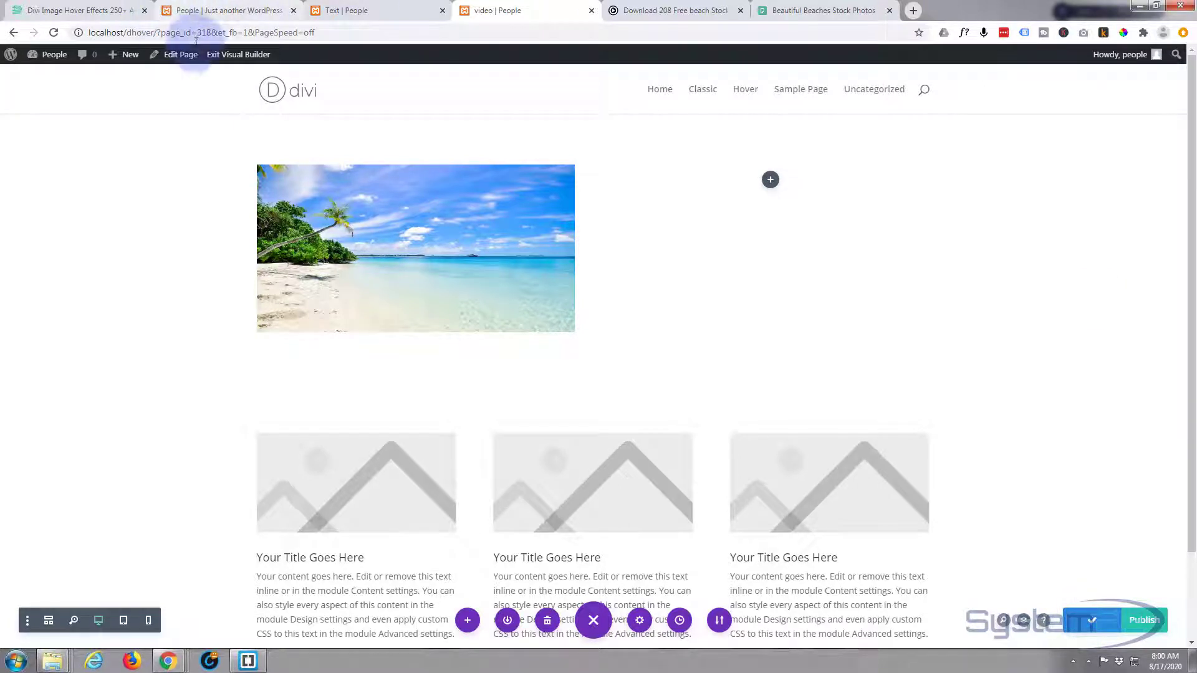
left_click(225, 56)
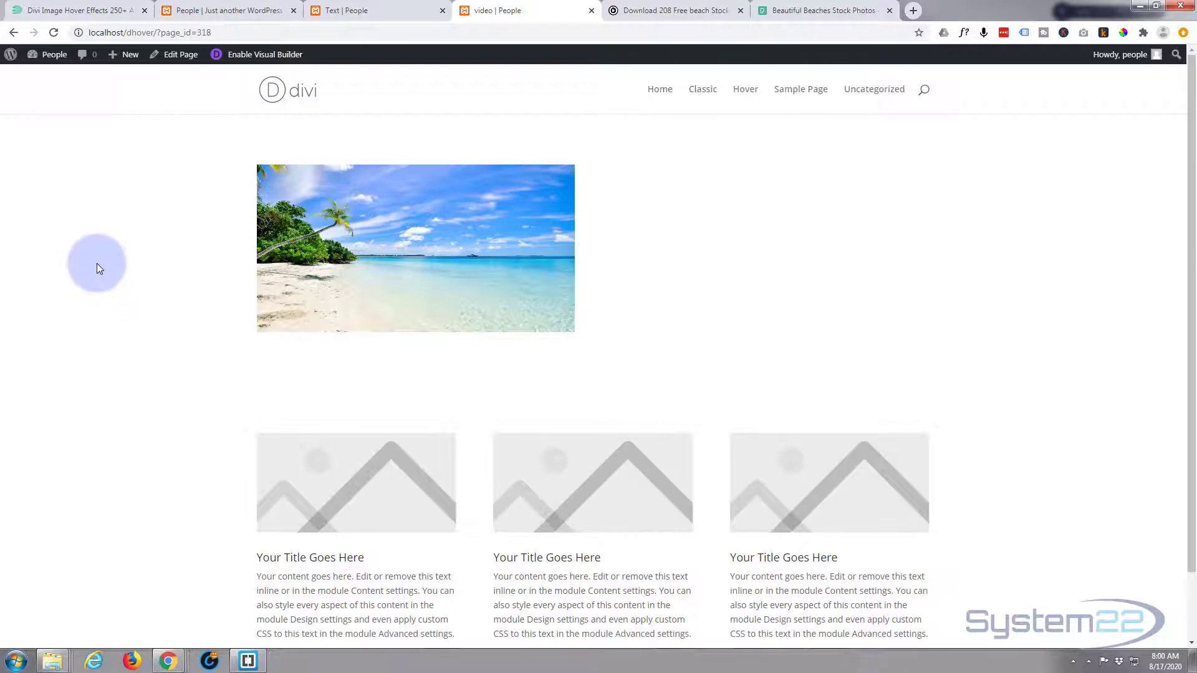
mouse_move(354, 279)
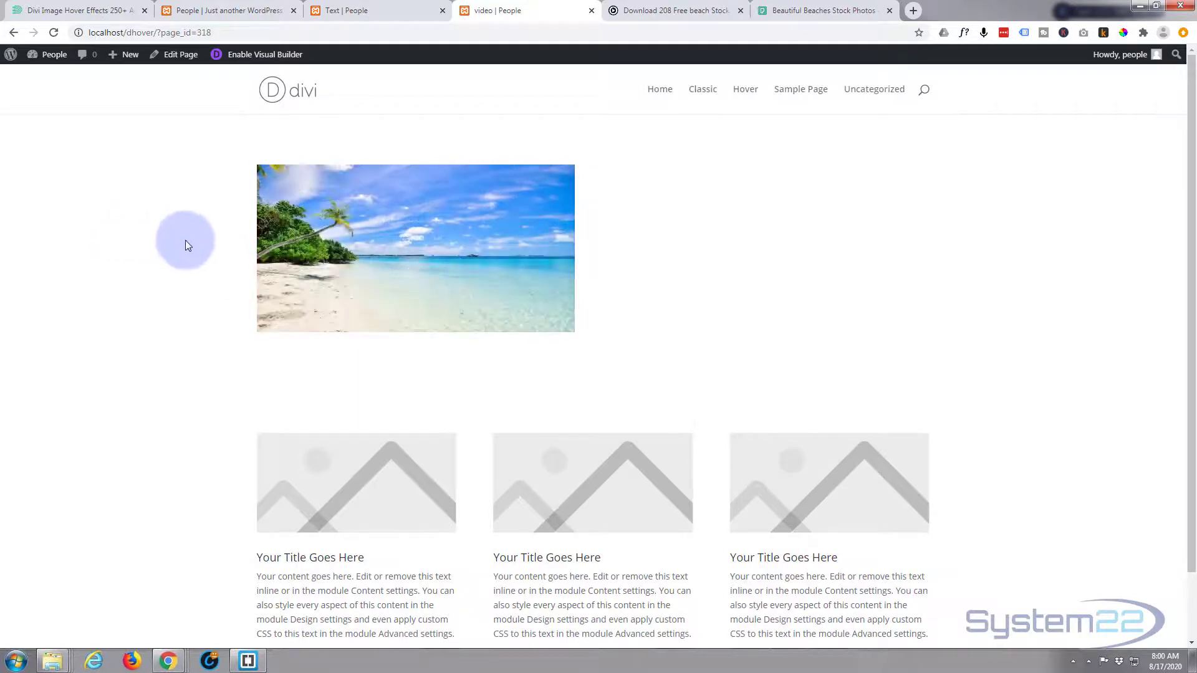
mouse_move(293, 254)
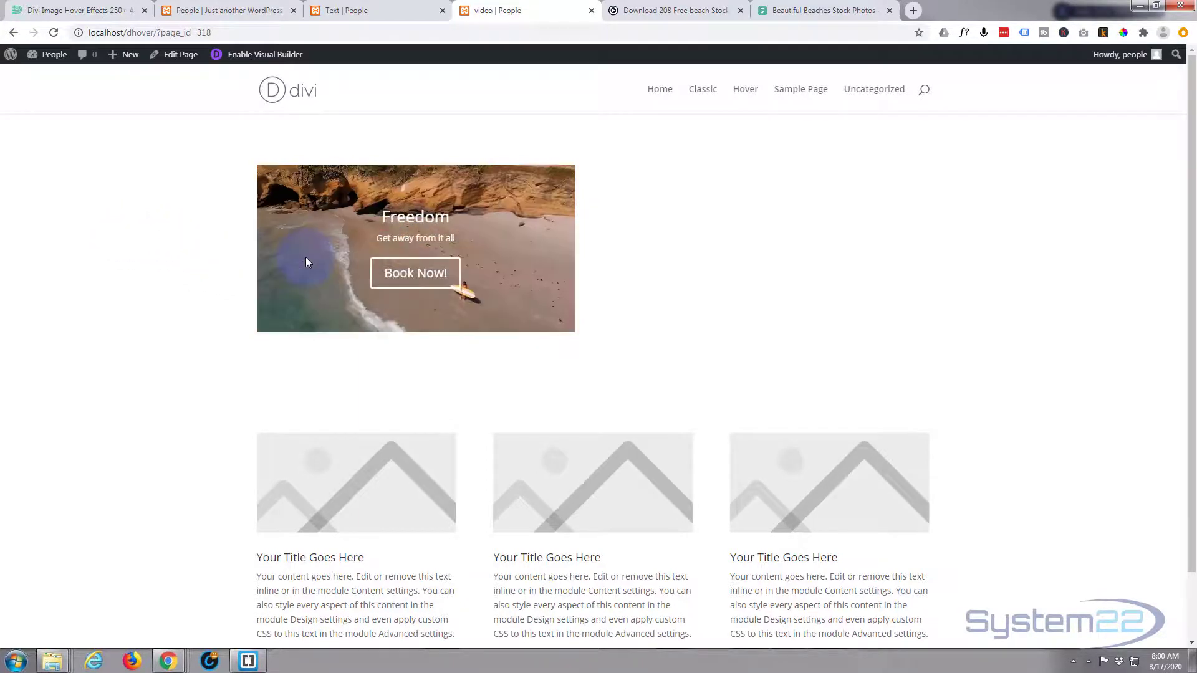